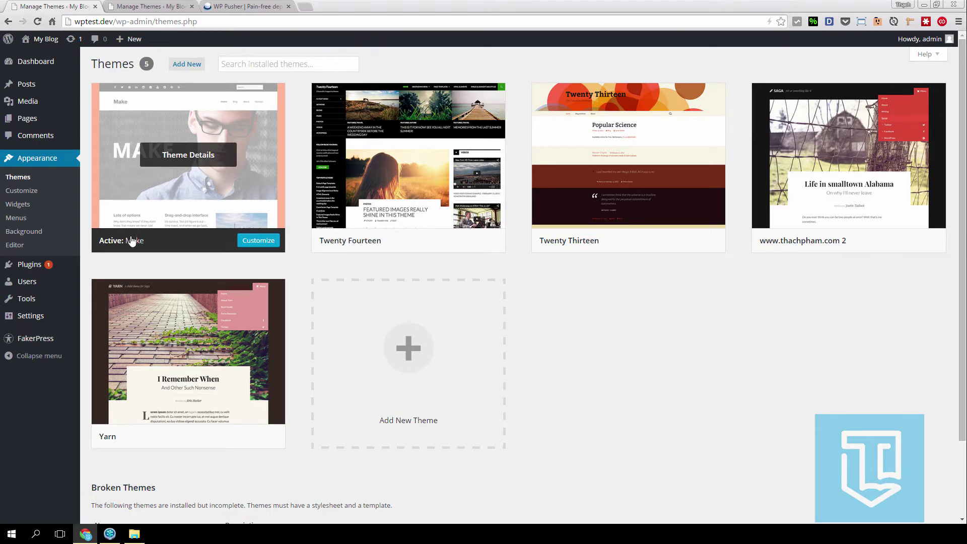
- Check the vnsudo.com Themes page, briefly bringing up SourceTree and hiding it again
left_click(158, 7)
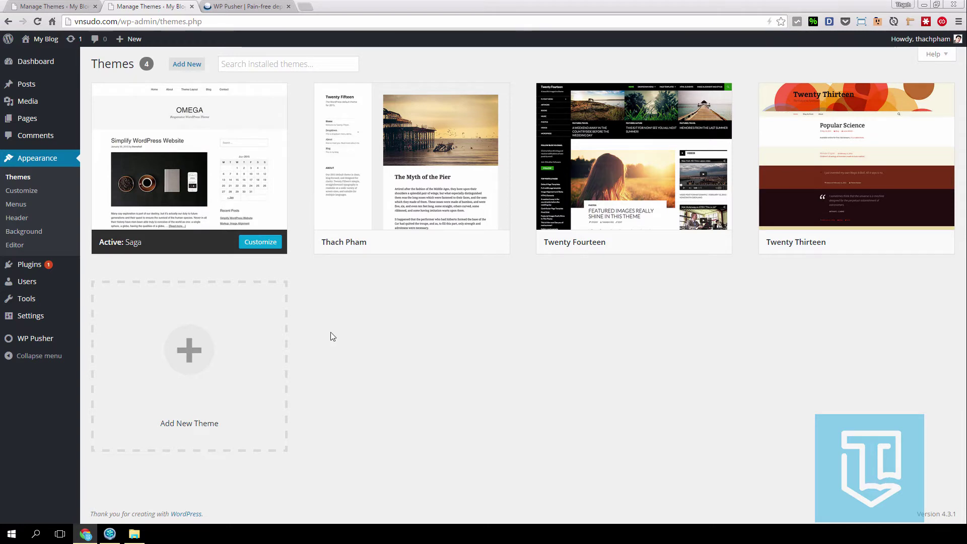
left_click(110, 533)
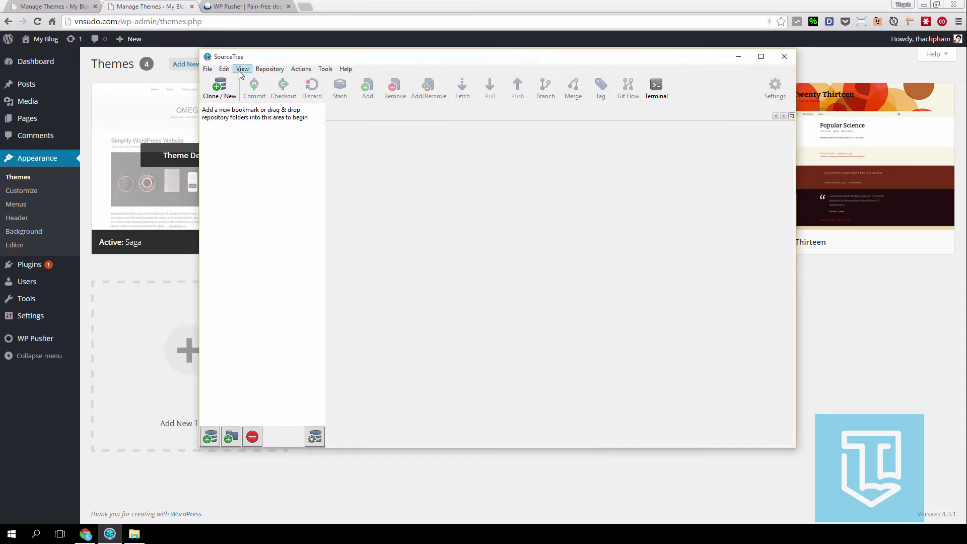
double_click(212, 59)
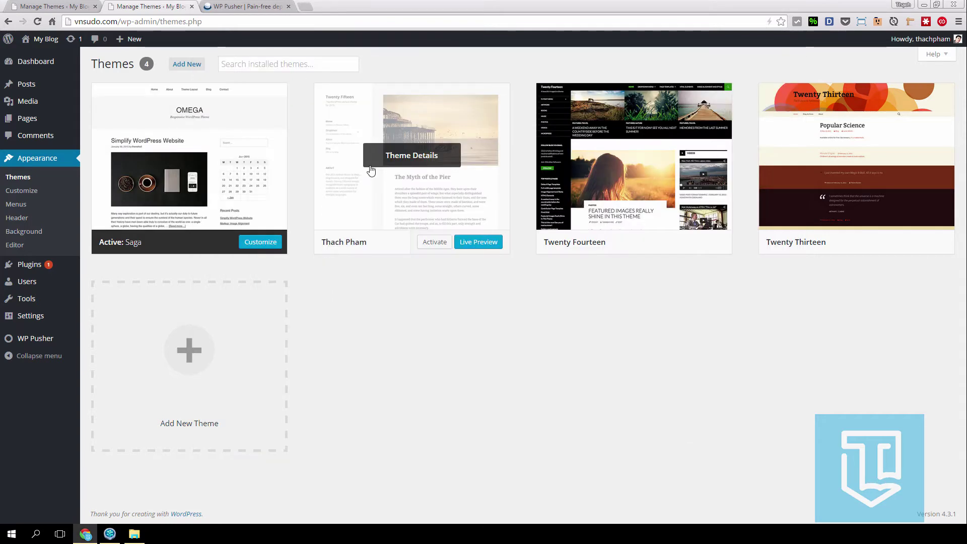
- Go to bitbucket.org in a new tab and reach the Bitbucket dashboard
left_click(308, 6)
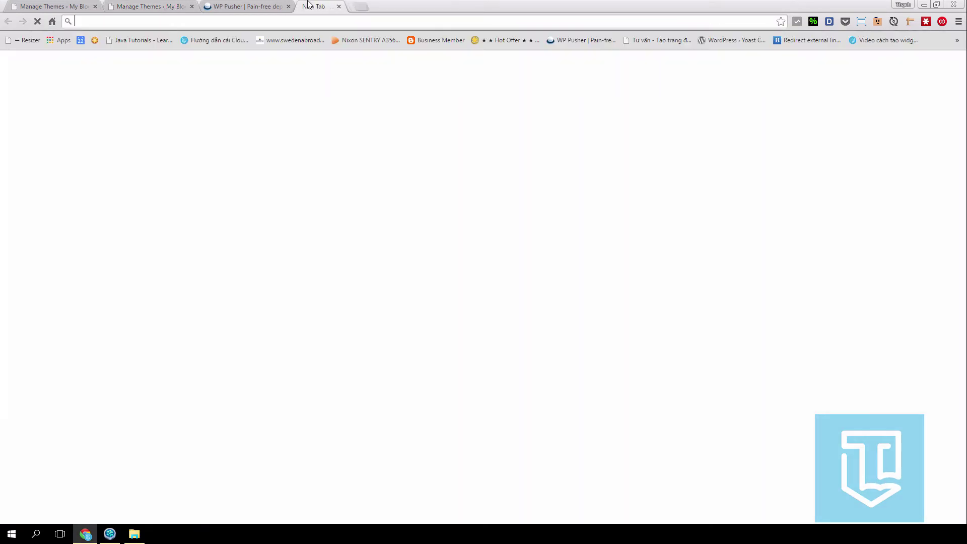
type("b")
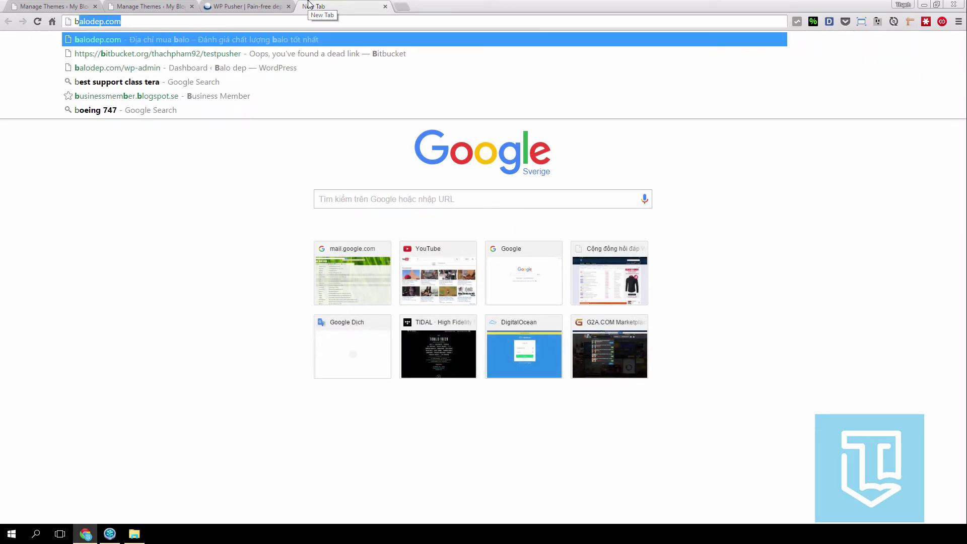
type("itb")
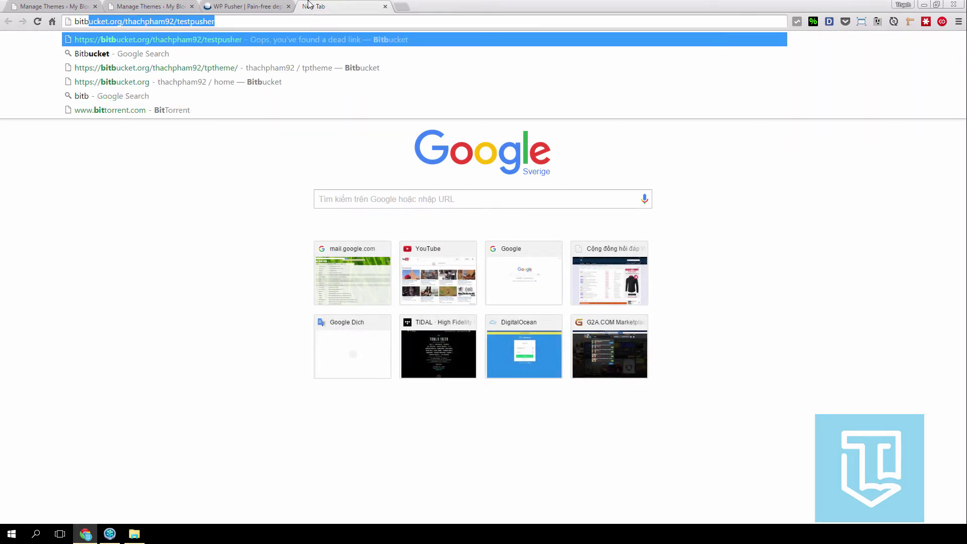
type("ucket.oỏ")
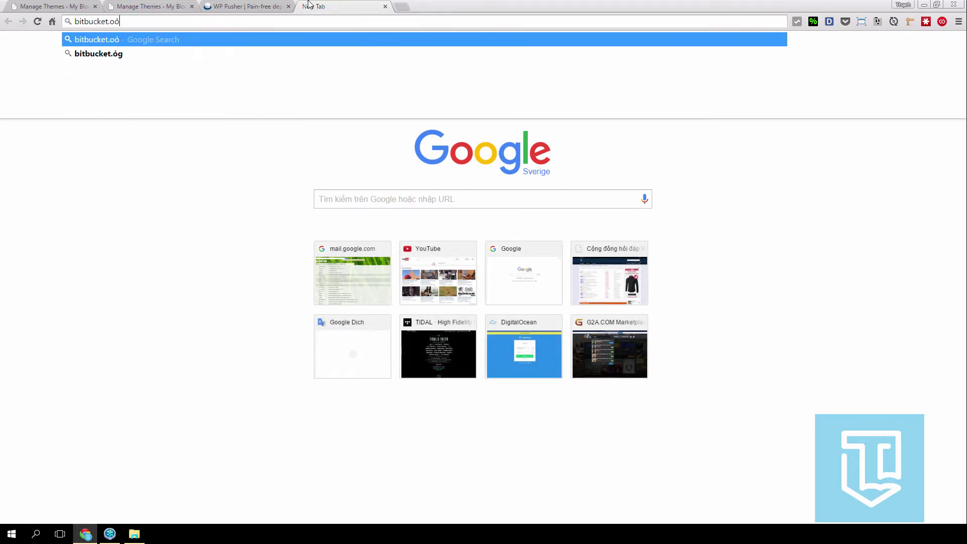
key("BackSpace")
key("Return")
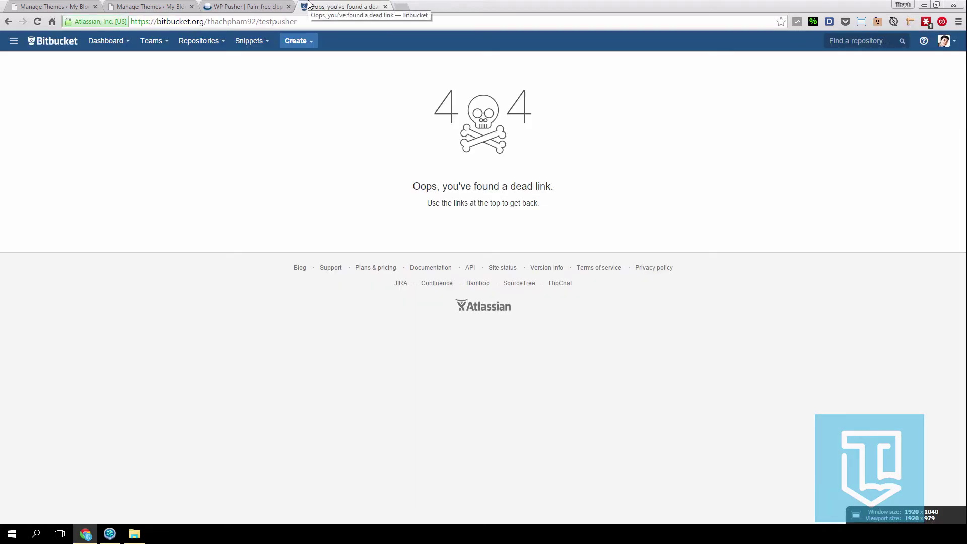
left_click(75, 43)
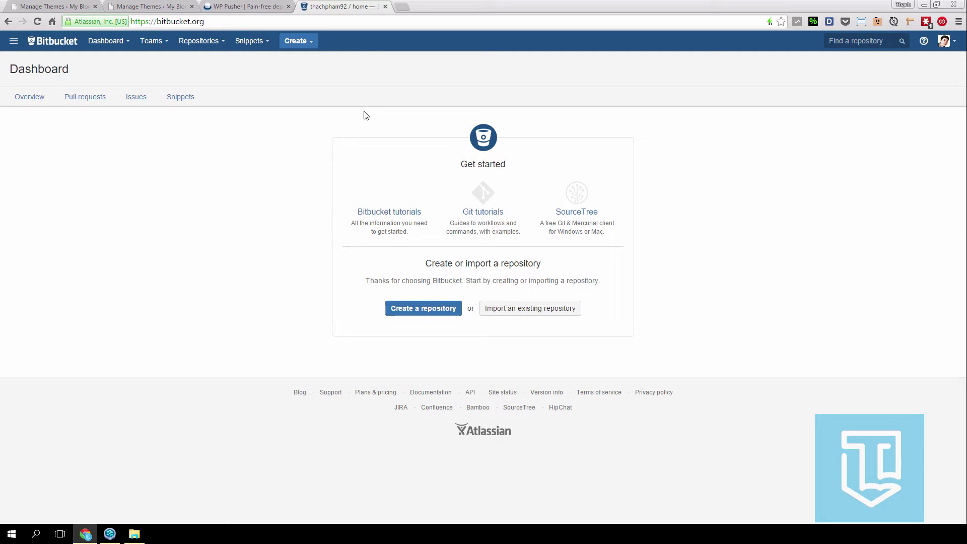
- Create a public Bitbucket repository named wppusher and select its web address
left_click(399, 308)
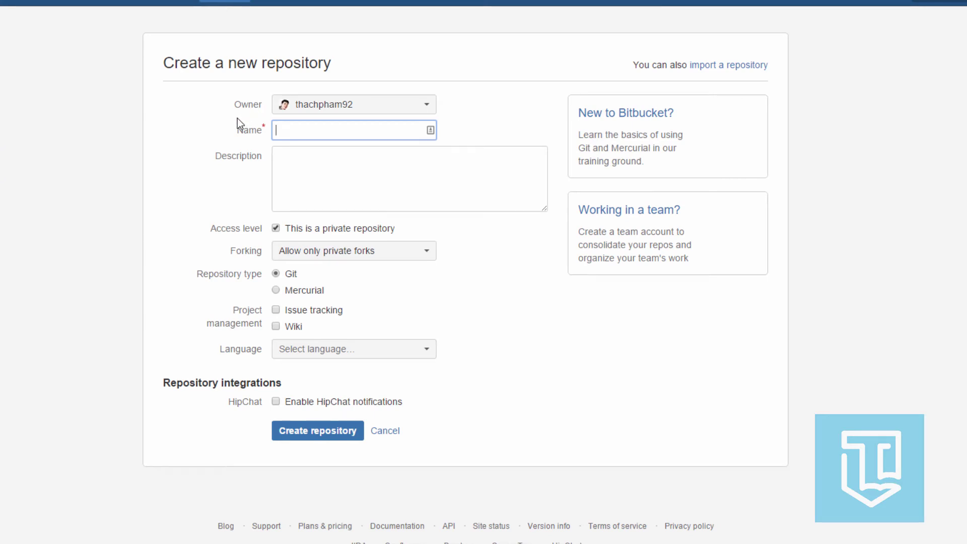
type("wppusher")
left_click(336, 151)
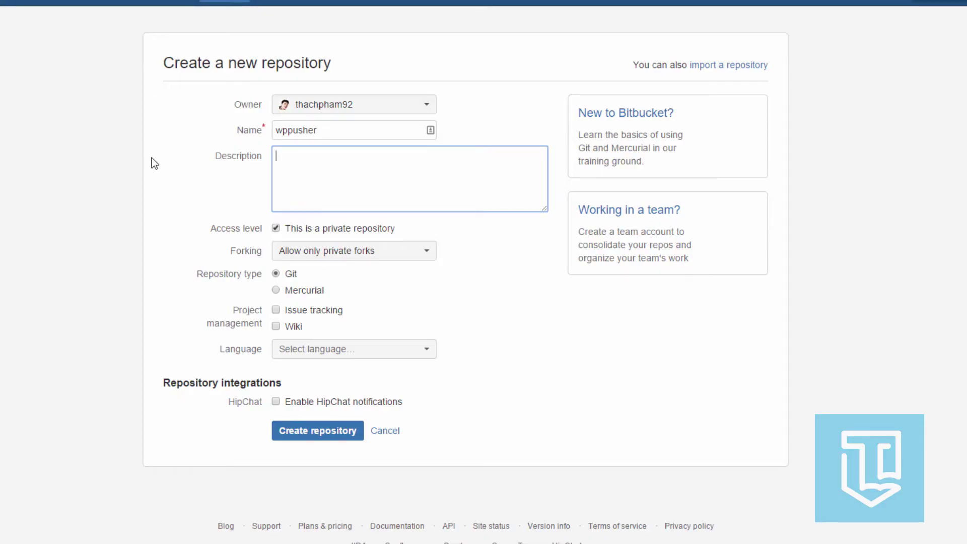
left_click(295, 230)
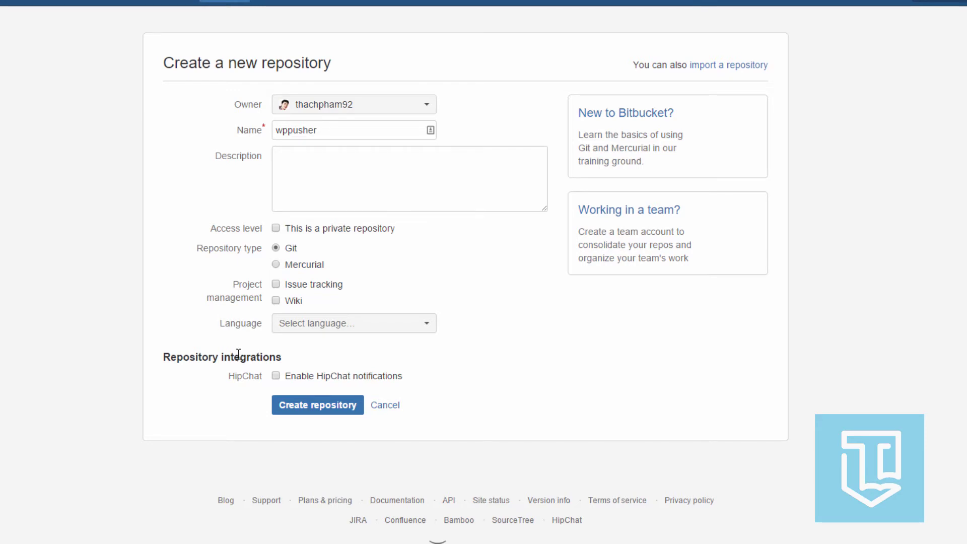
left_click(296, 409)
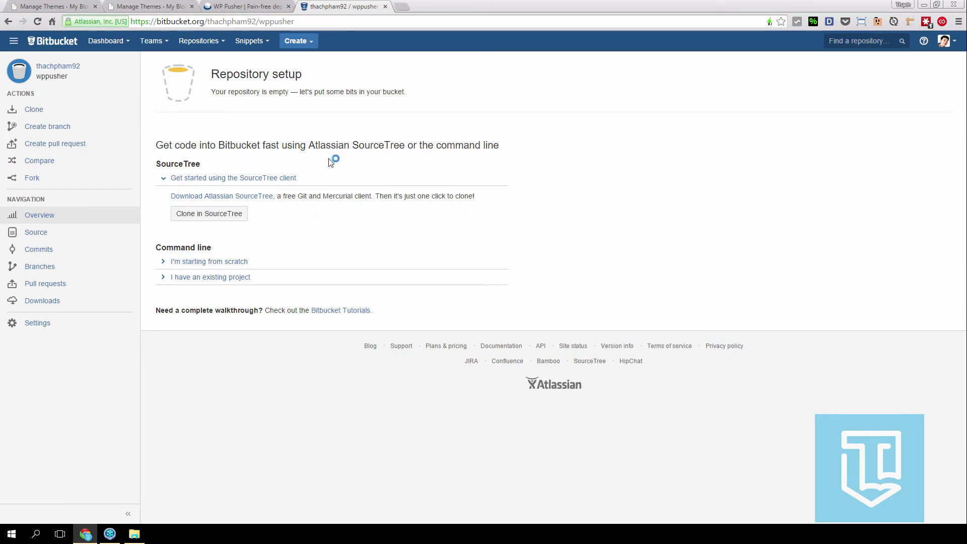
left_click(336, 21)
- Create a new local Git repository in SourceTree for the themes\make folder, then return to Bitbucket
left_click(107, 484)
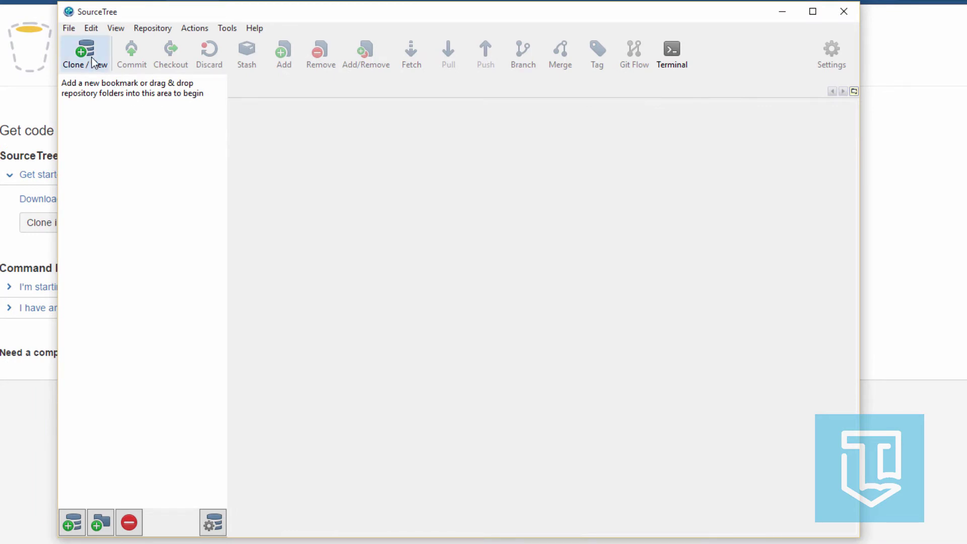
left_click(91, 57)
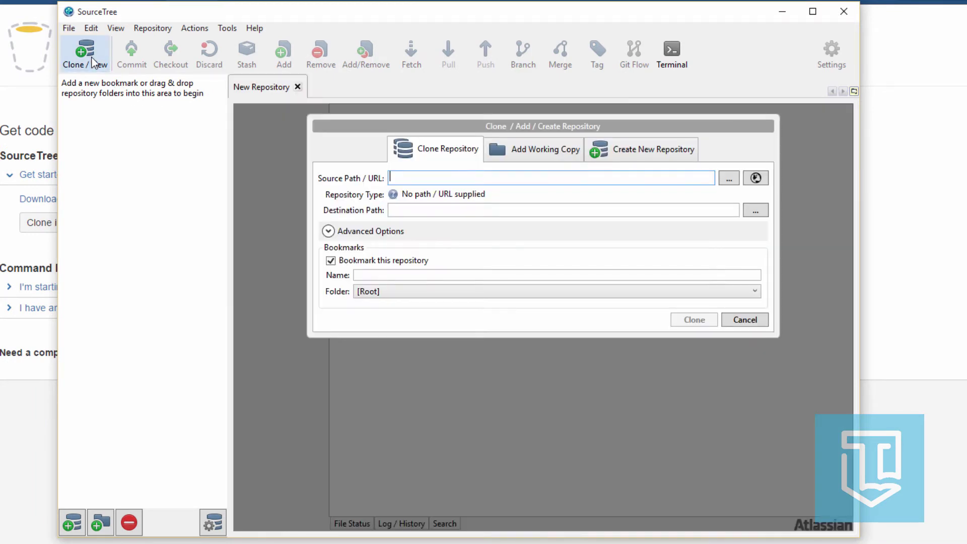
left_click(606, 150)
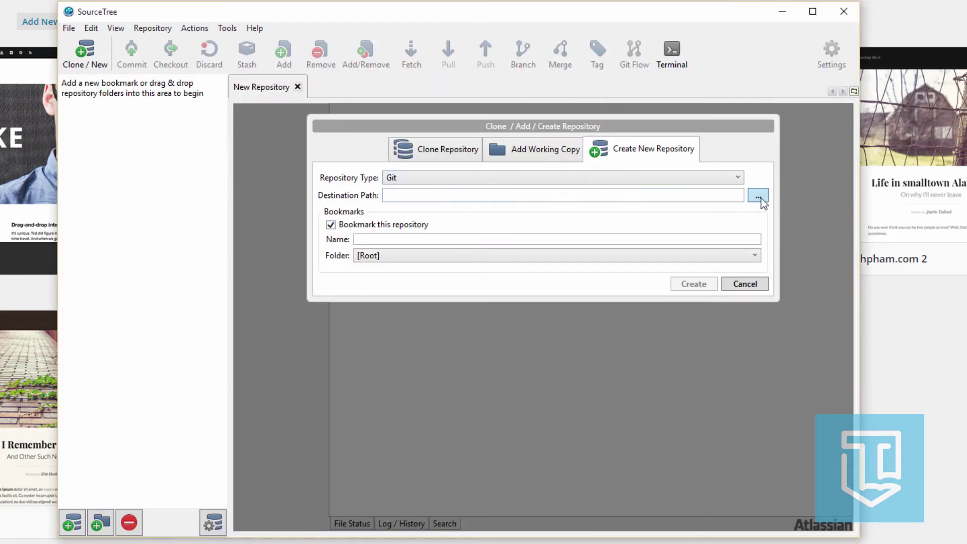
left_click(759, 197)
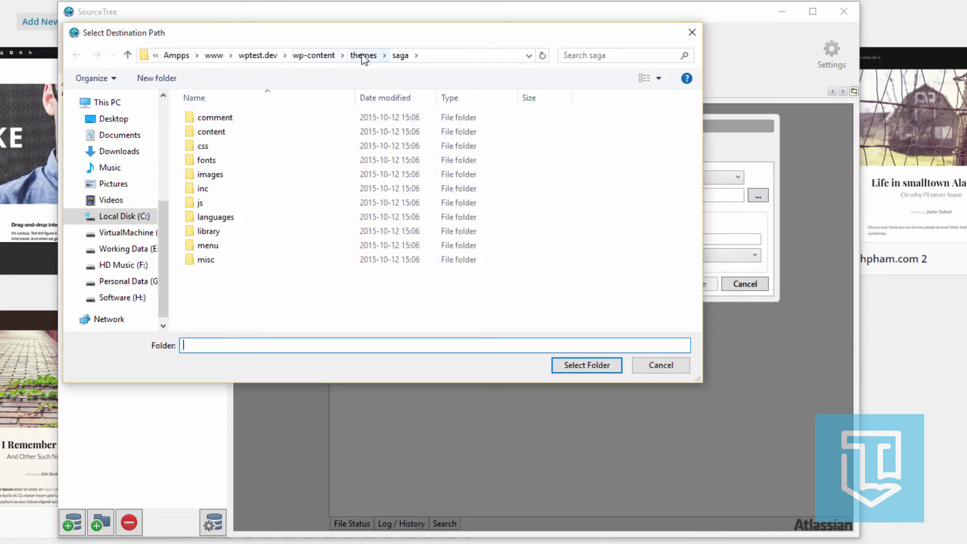
left_click(362, 55)
left_click(224, 145)
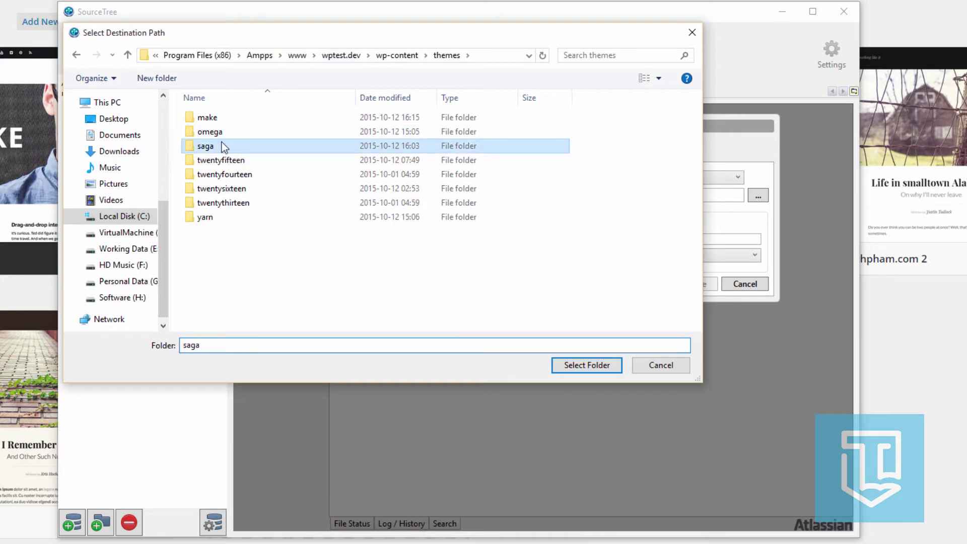
left_click(225, 119)
left_click(577, 368)
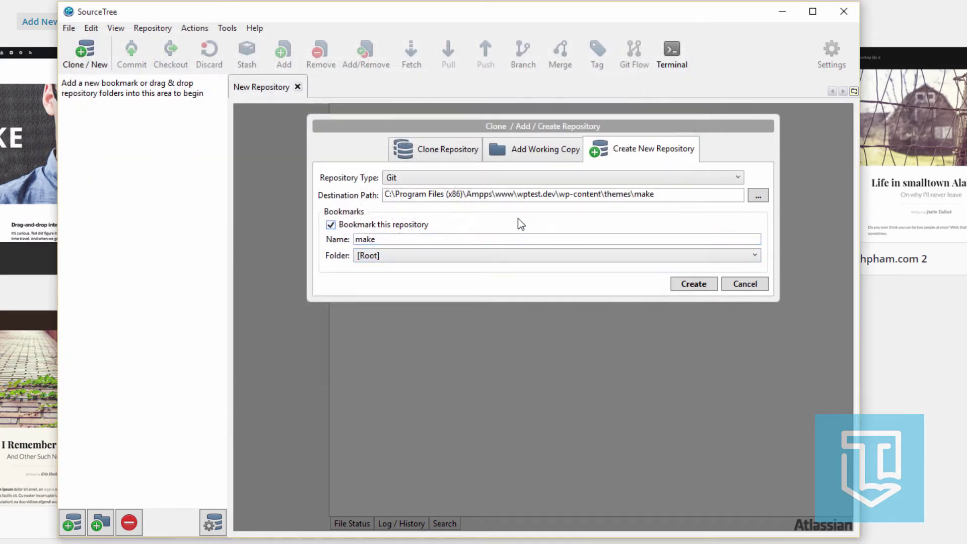
left_click(686, 286)
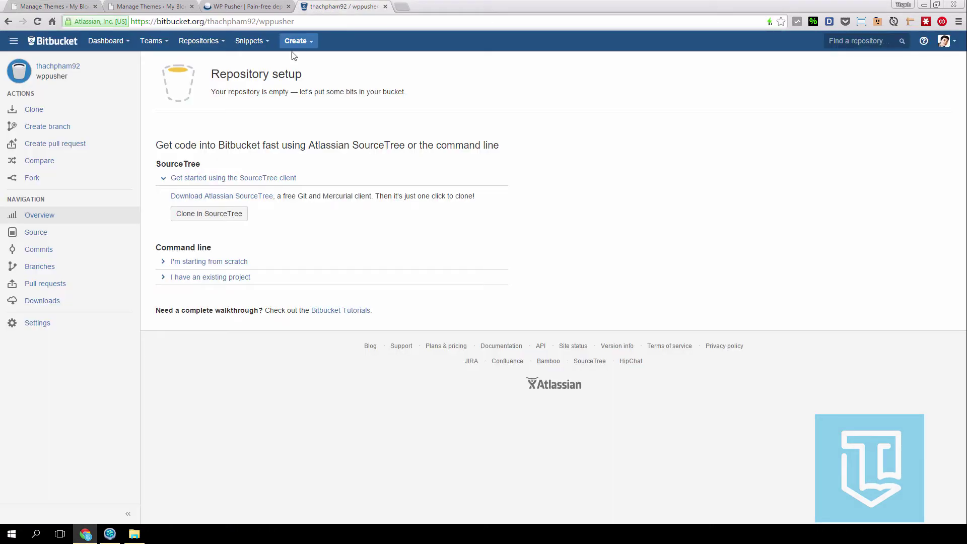
left_click(344, 6)
- Add a new remote in Repository Settings using the copied Bitbucket wppusher URL
left_click(109, 533)
left_click(269, 69)
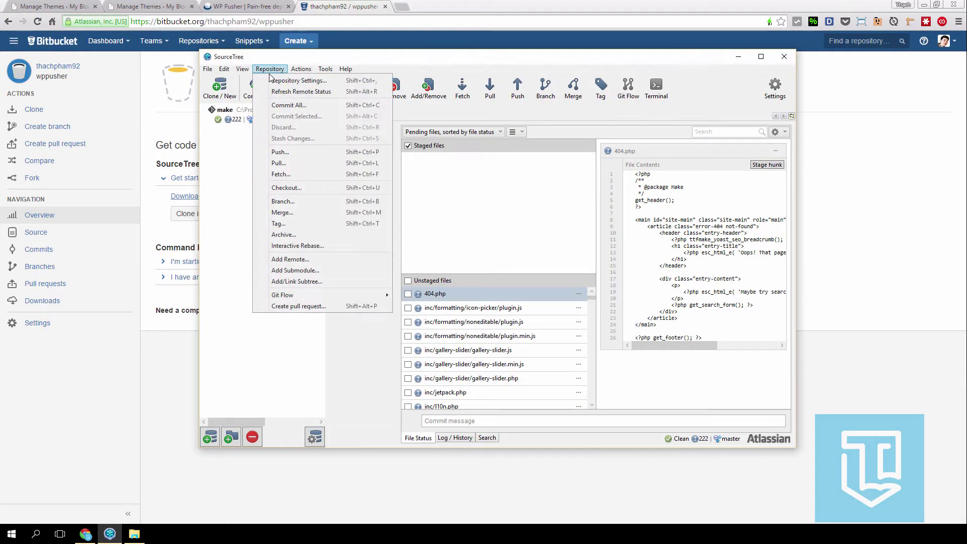
left_click(302, 261)
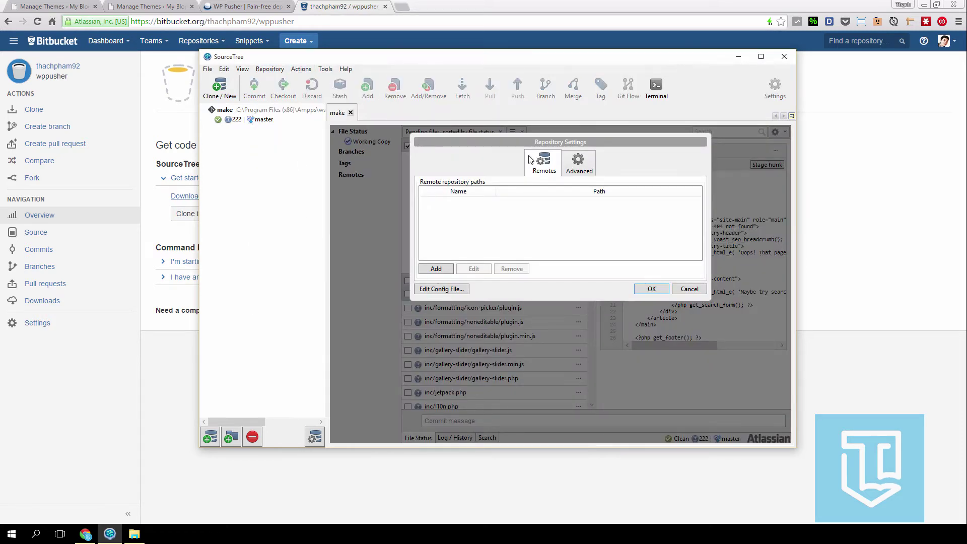
left_click(436, 268)
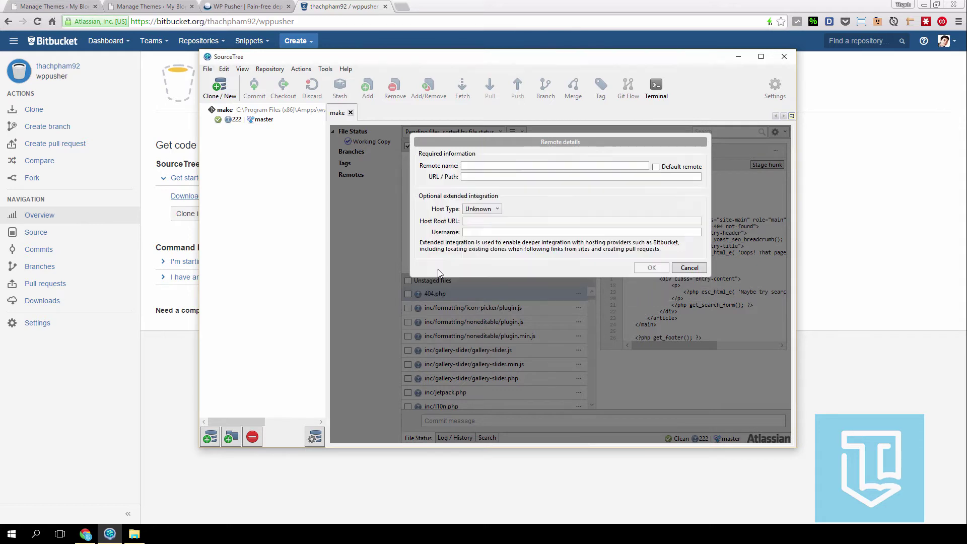
left_click(256, 25)
key("ctrl+c")
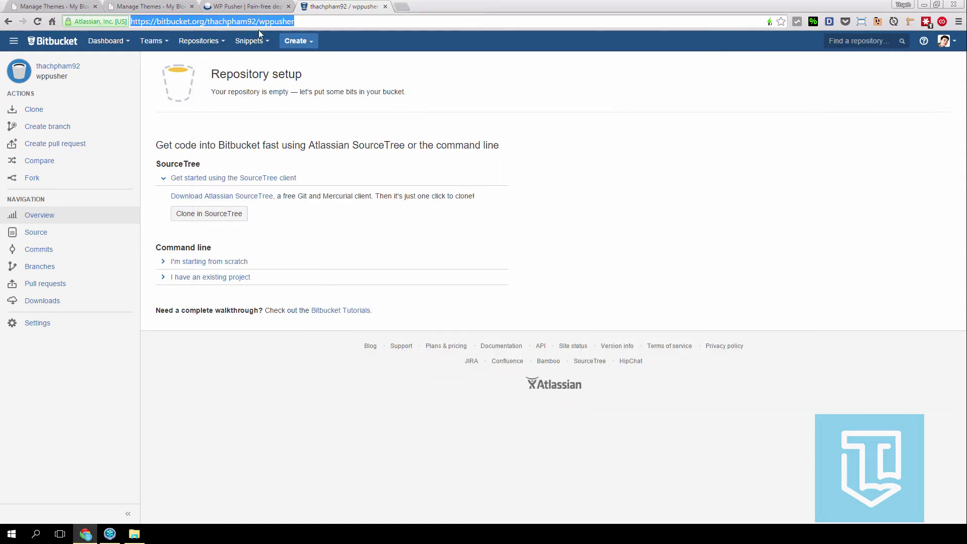
left_click(110, 533)
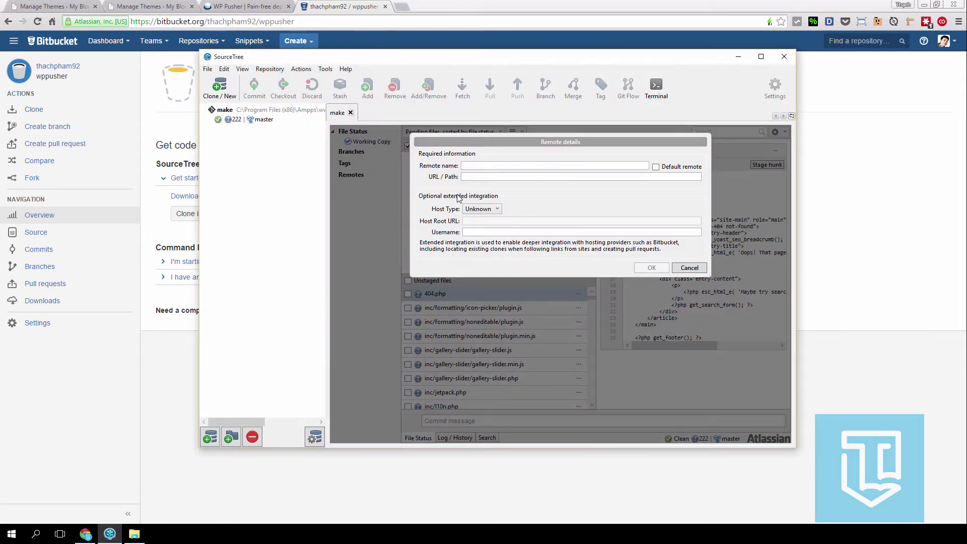
left_click(483, 176)
key("ctrl+v")
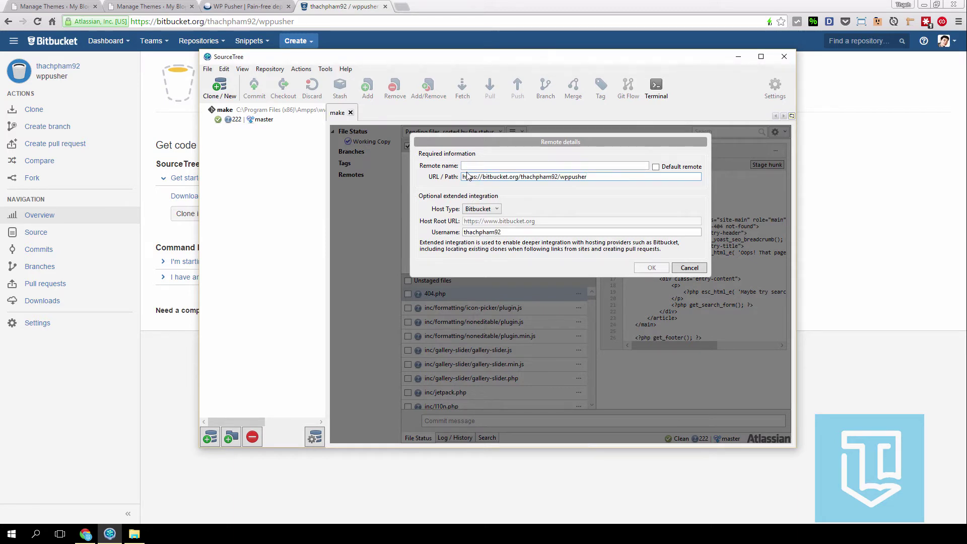
- Make it the default remote named origin with host type Bitbucket and save it
left_click(656, 166)
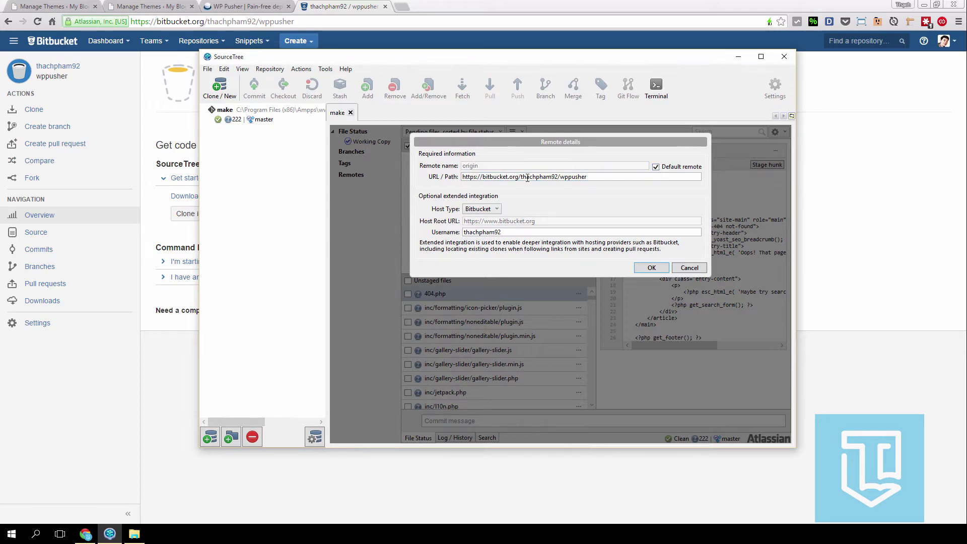
left_click(656, 167)
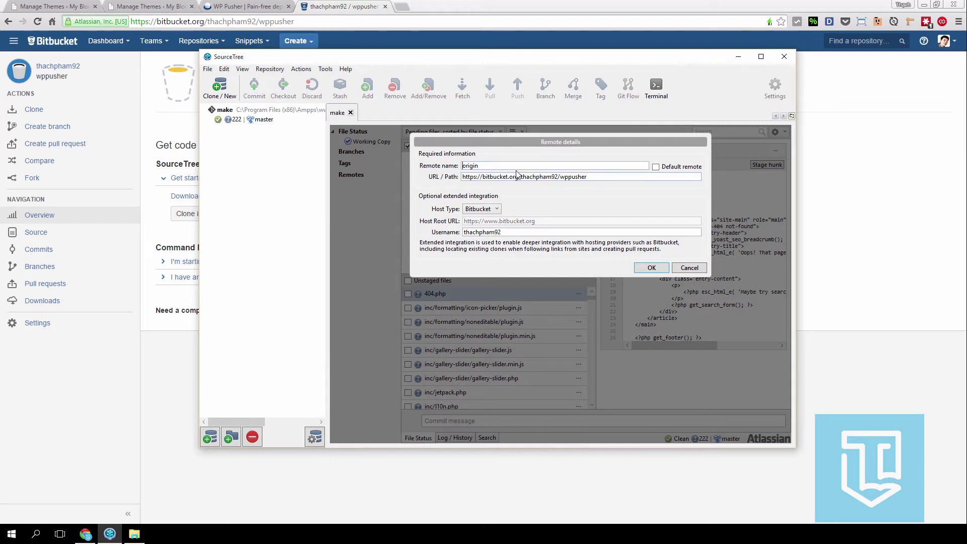
left_click(655, 167)
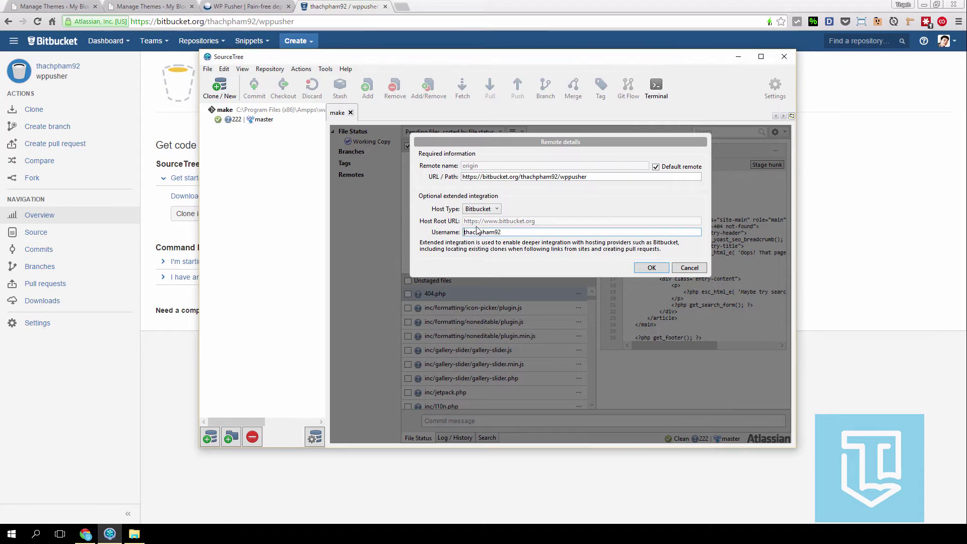
left_click(478, 209)
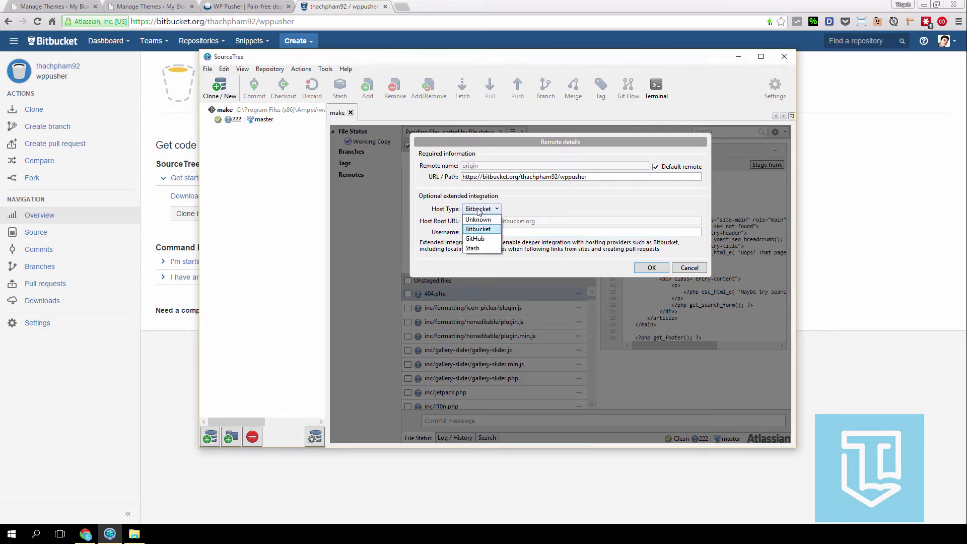
left_click(479, 230)
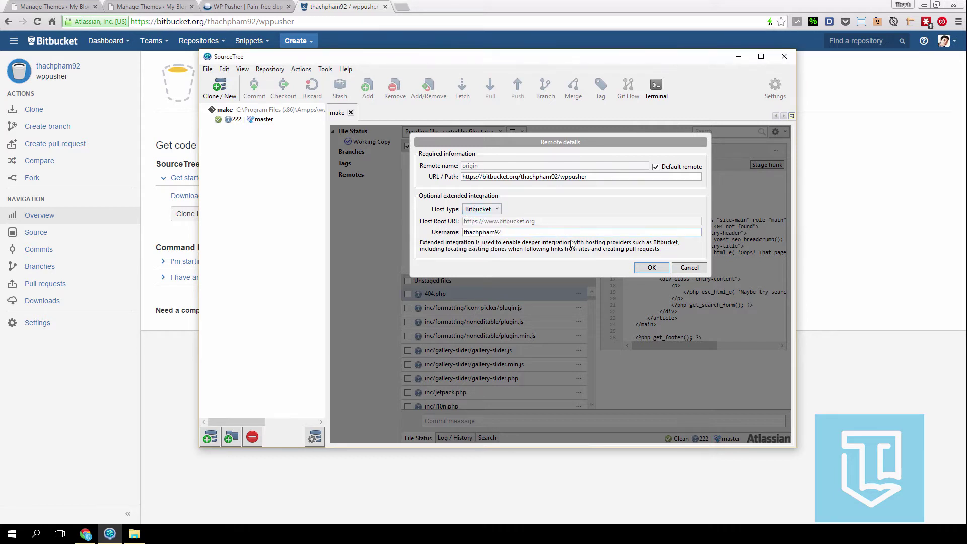
left_click(643, 268)
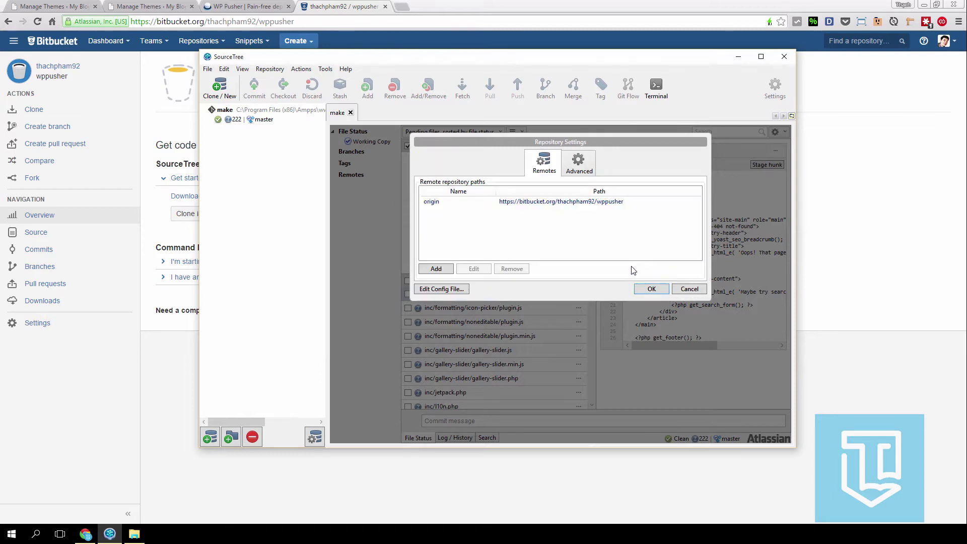
- In Advanced settings, drop global user settings and enter the author's full name and e-mail
left_click(579, 171)
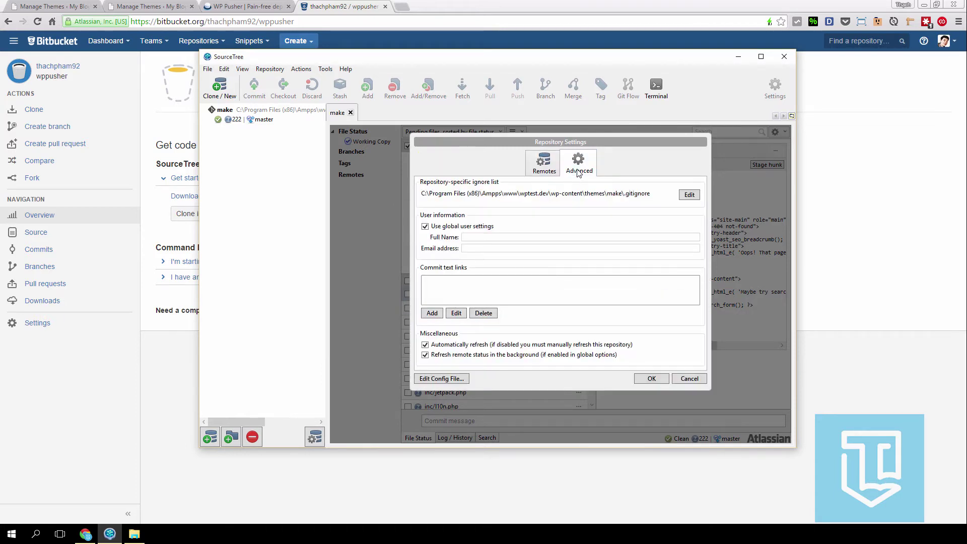
left_click(477, 227)
left_click(479, 237)
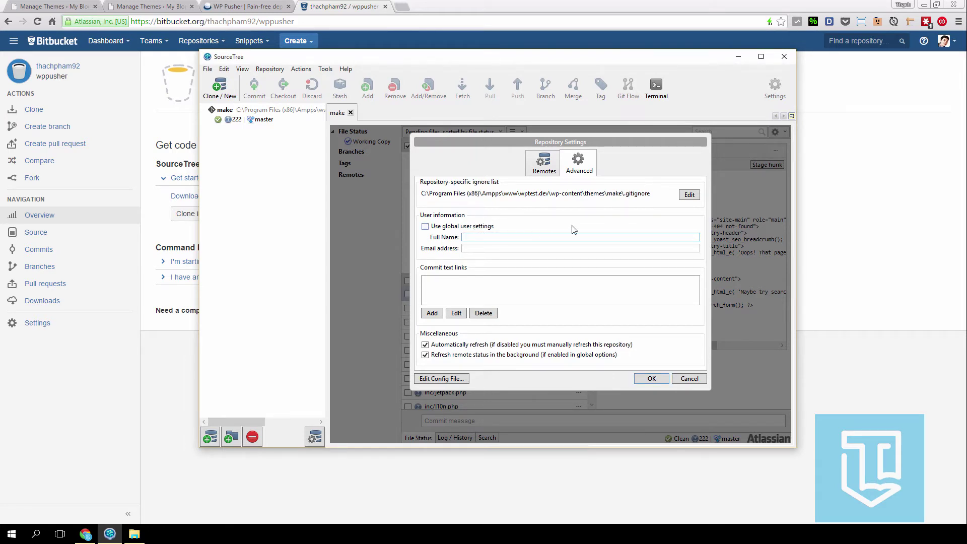
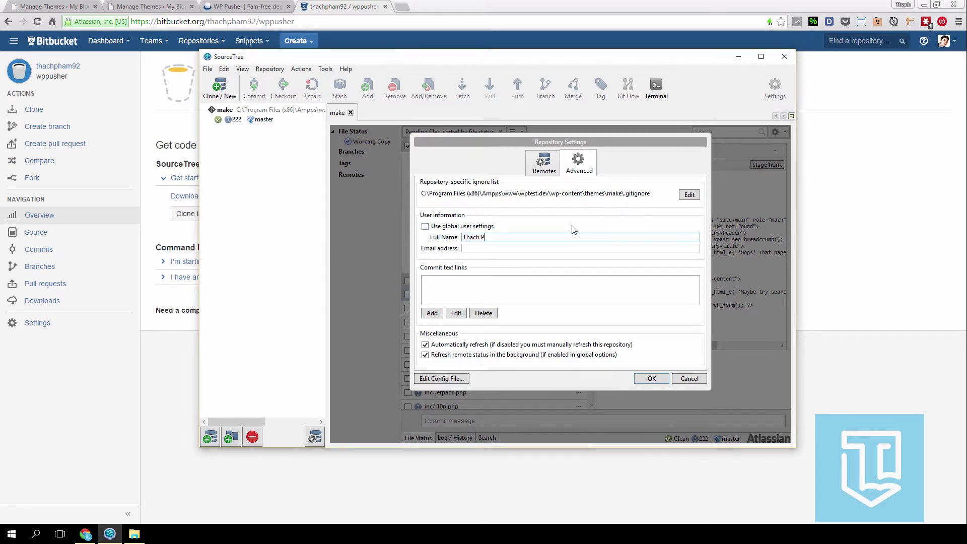
key("Tab")
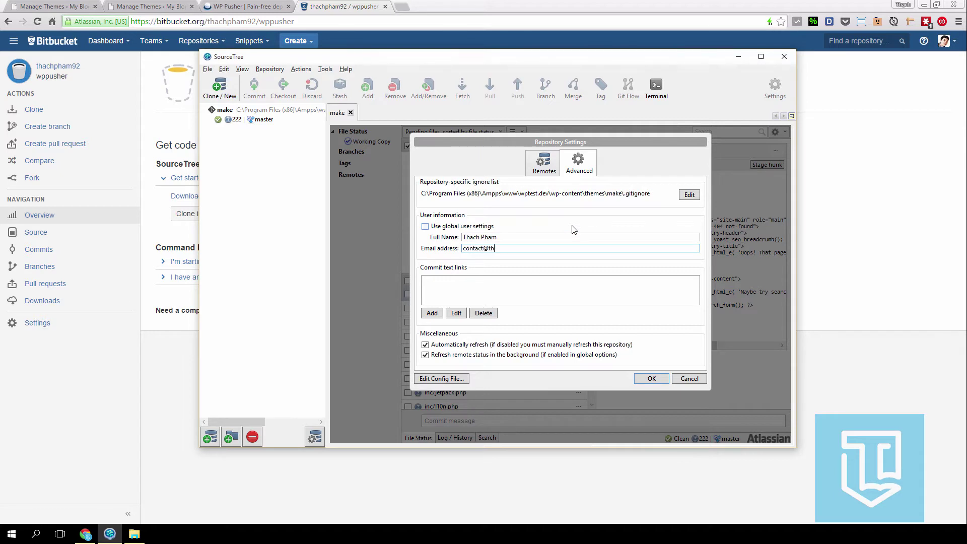
left_click(651, 378)
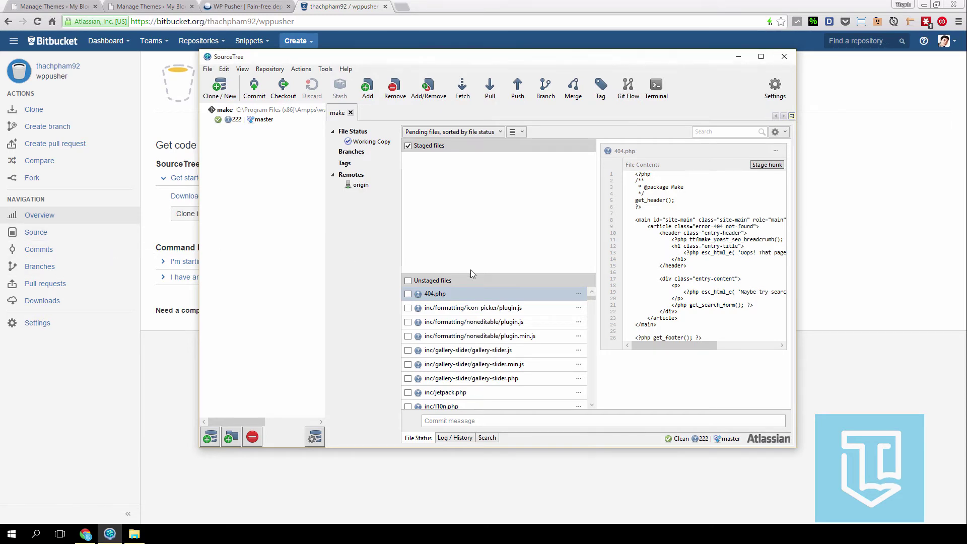
- Stage all theme files, set the commit message 'init commit', and enable Push changes immediately
scroll(493, 348, "down", 3)
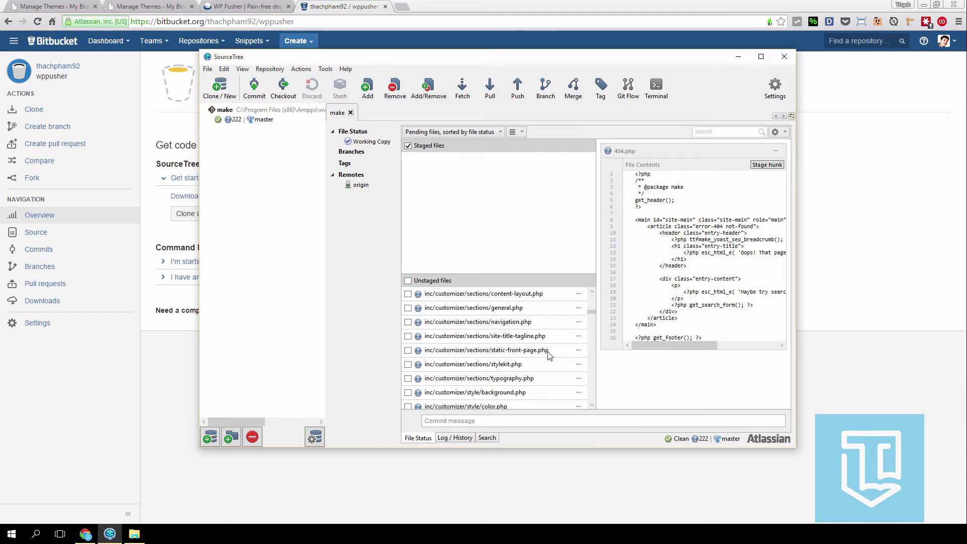
scroll(549, 355, "up", 3)
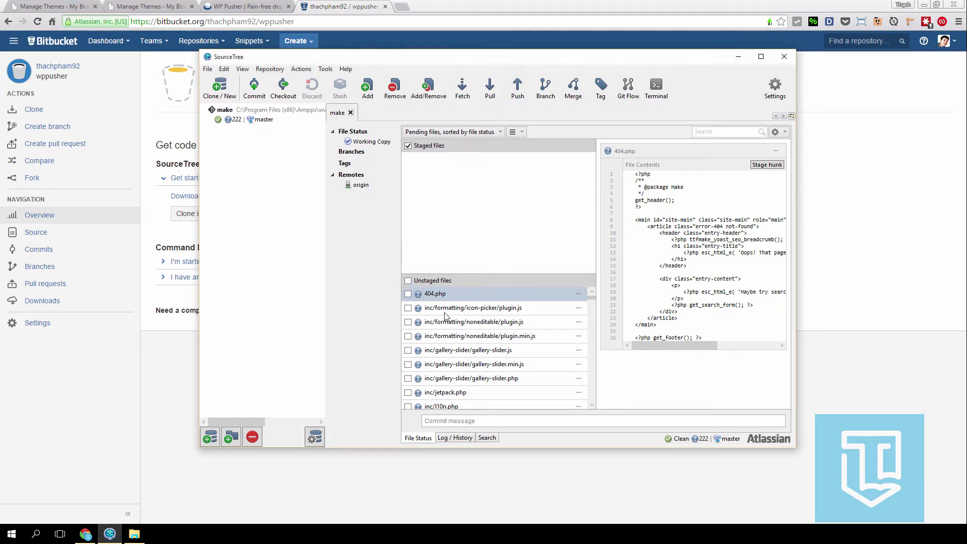
left_click(408, 281)
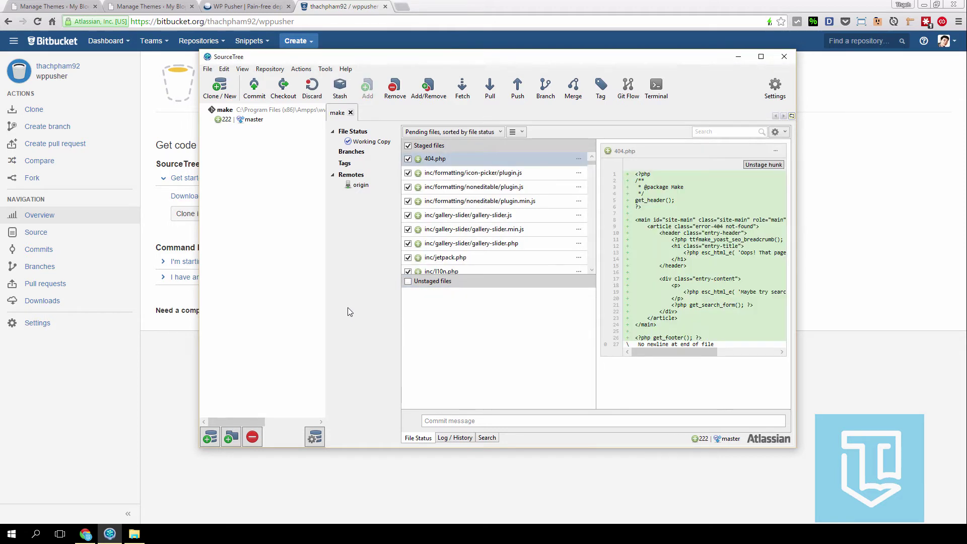
left_click(482, 420)
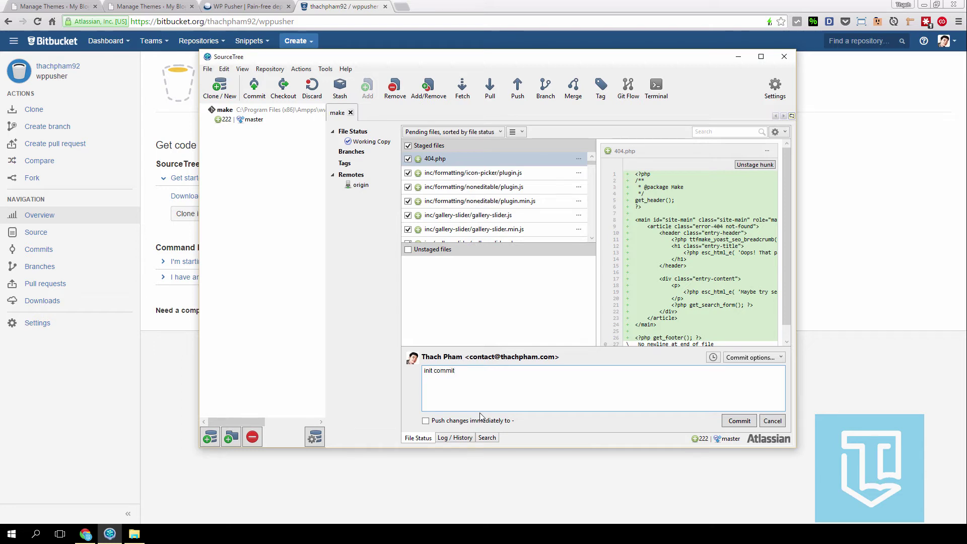
left_click(436, 423)
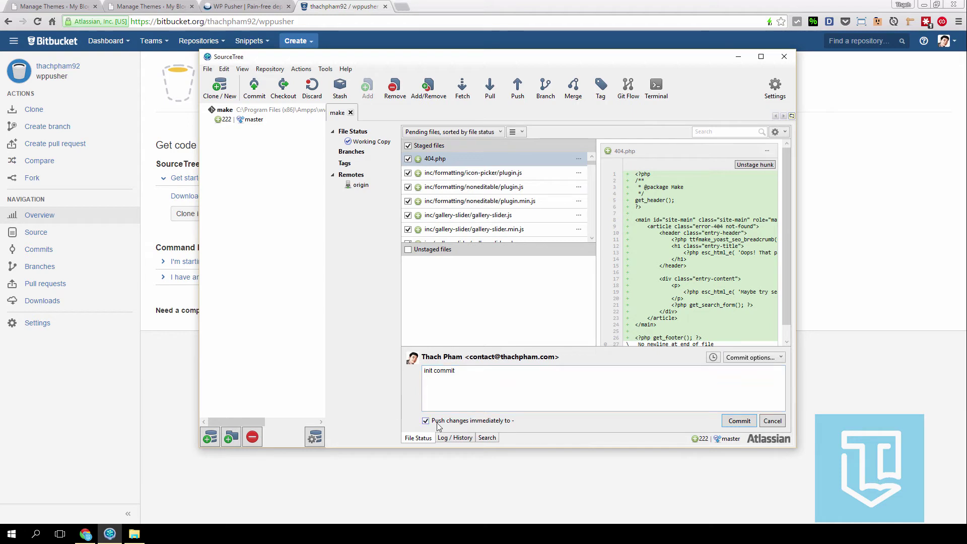
- Commit and push 'init commit' to origin master, reviewing the full git output before closing
left_click(737, 421)
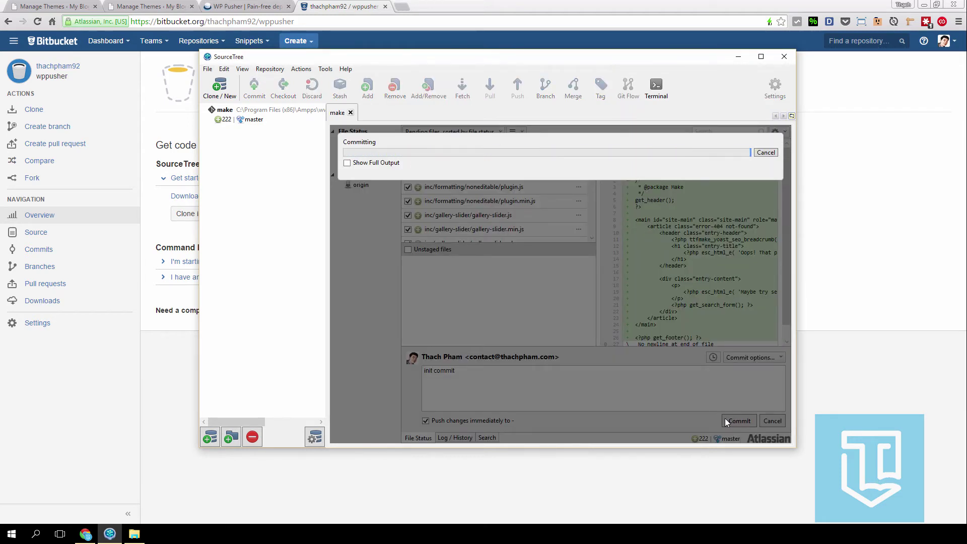
left_click(347, 163)
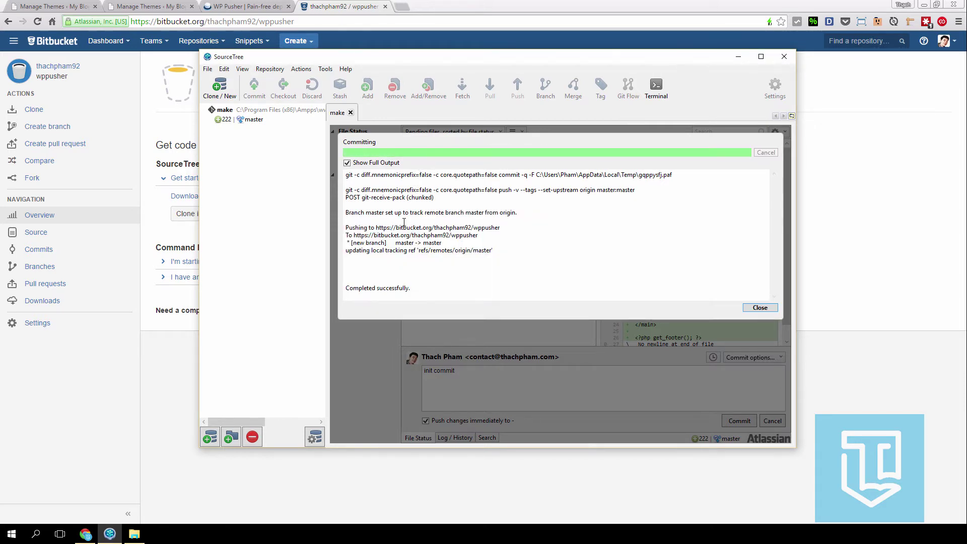
left_click_drag(375, 228, 502, 228)
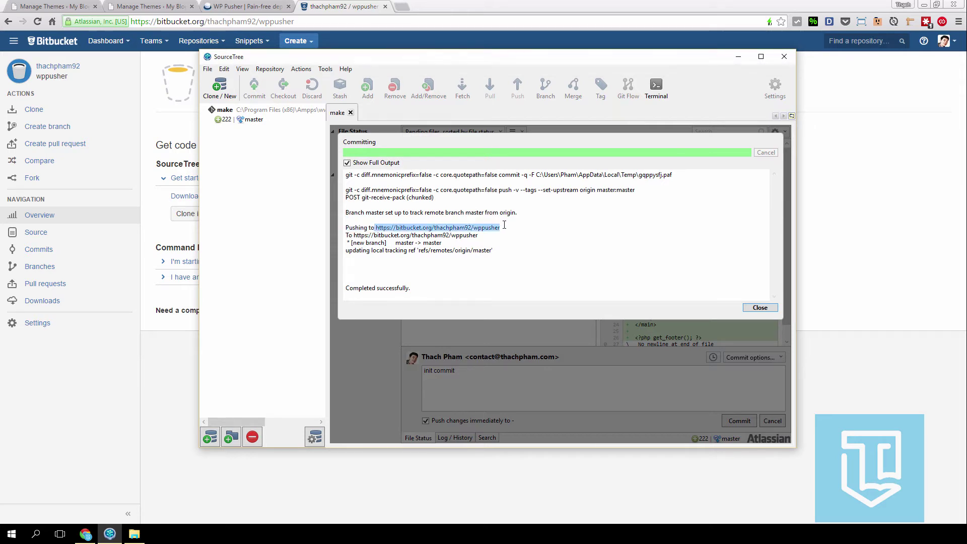
left_click(505, 217)
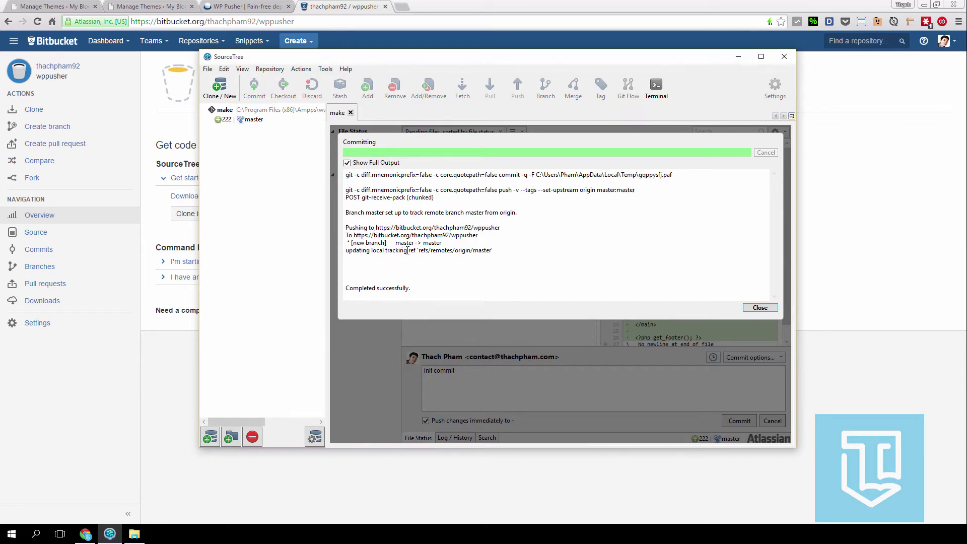
left_click(760, 307)
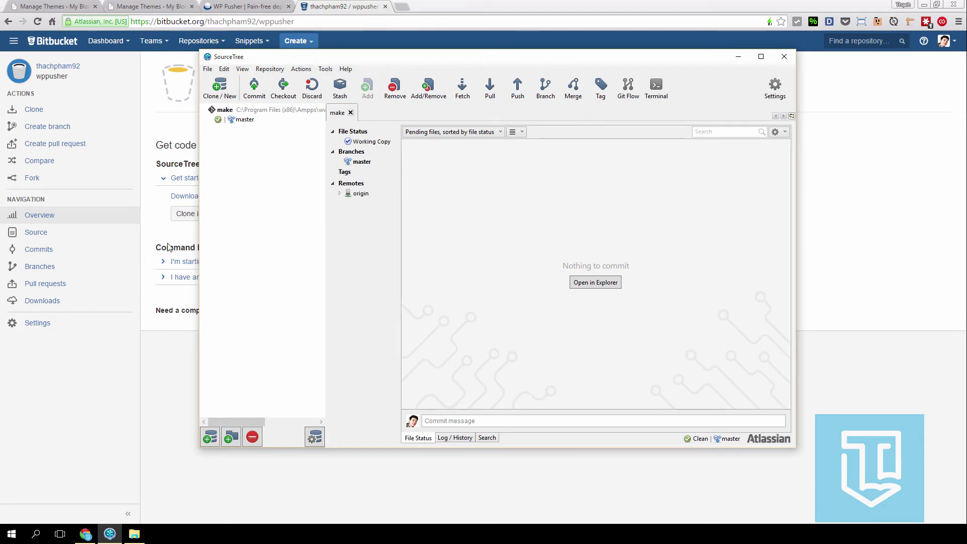
- Review the pushed theme files in wppusher's Source listing, then return to WordPress Themes
left_click(108, 367)
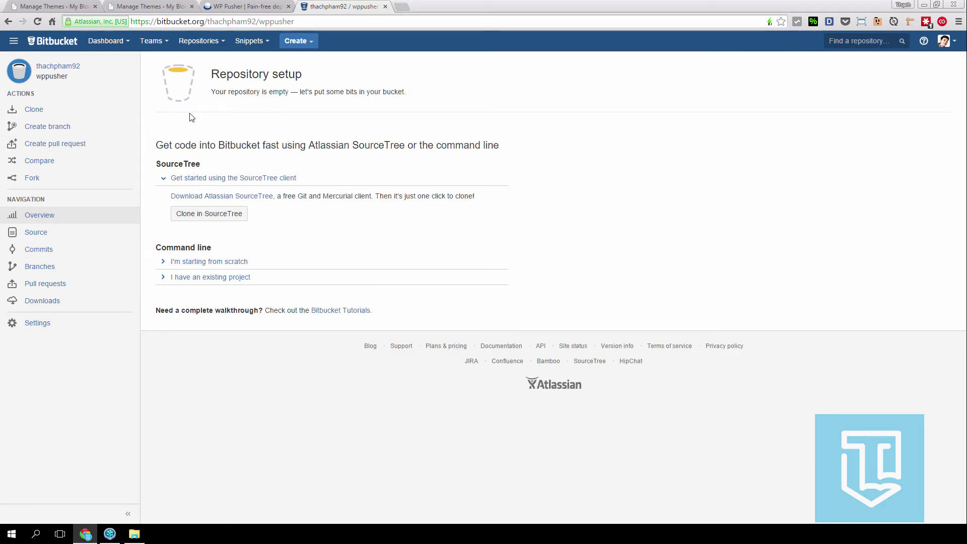
left_click(59, 237)
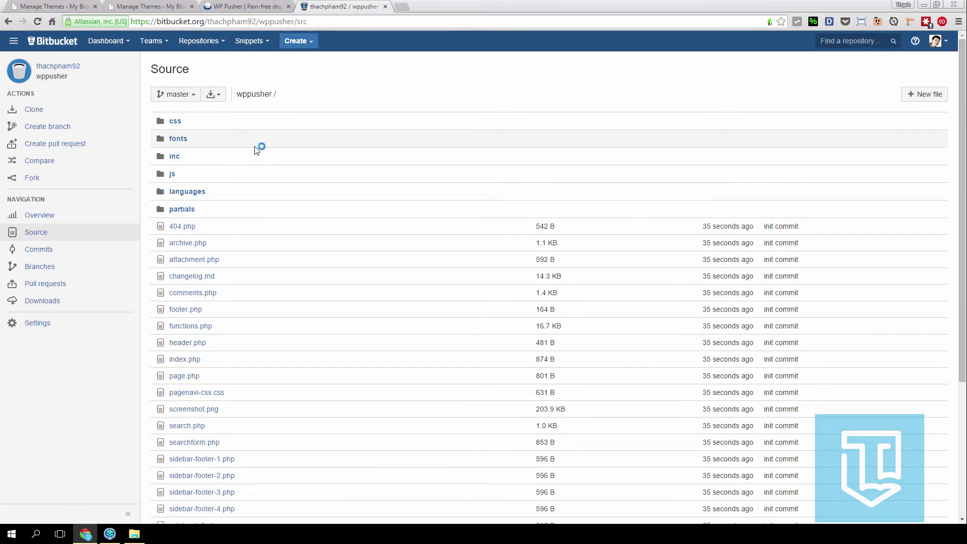
scroll(255, 170, "down", 4)
scroll(253, 214, "up", 4)
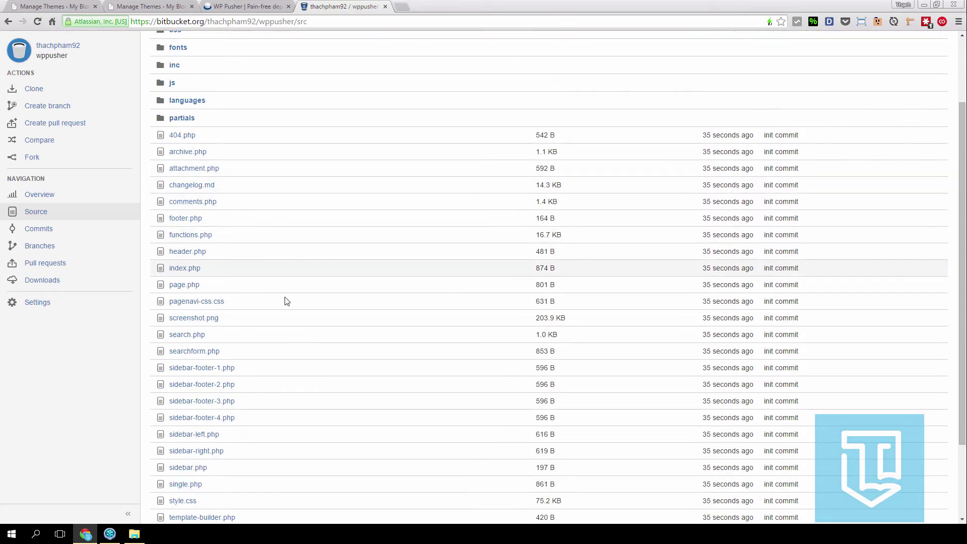
scroll(305, 222, "down", 4)
scroll(250, 195, "up", 4)
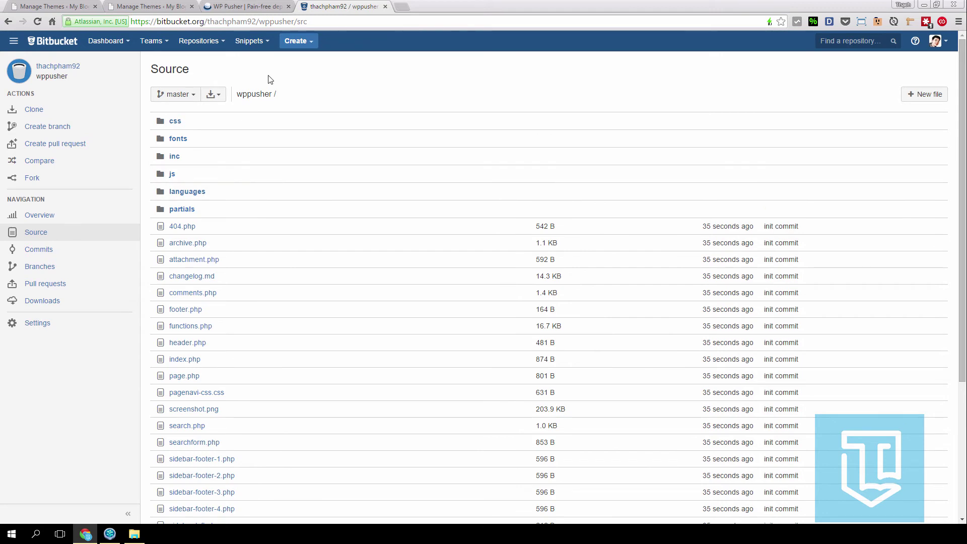
left_click(148, 6)
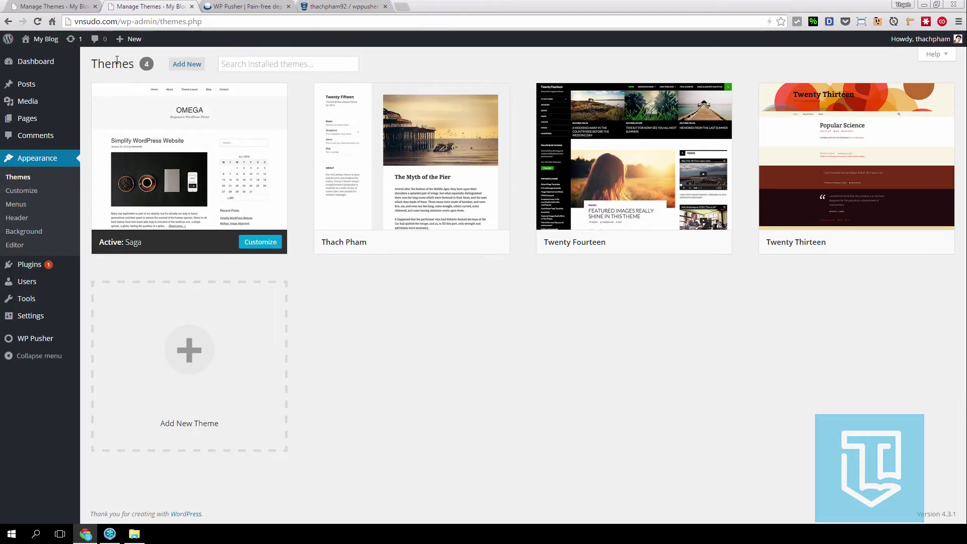
mouse_move(58, 342)
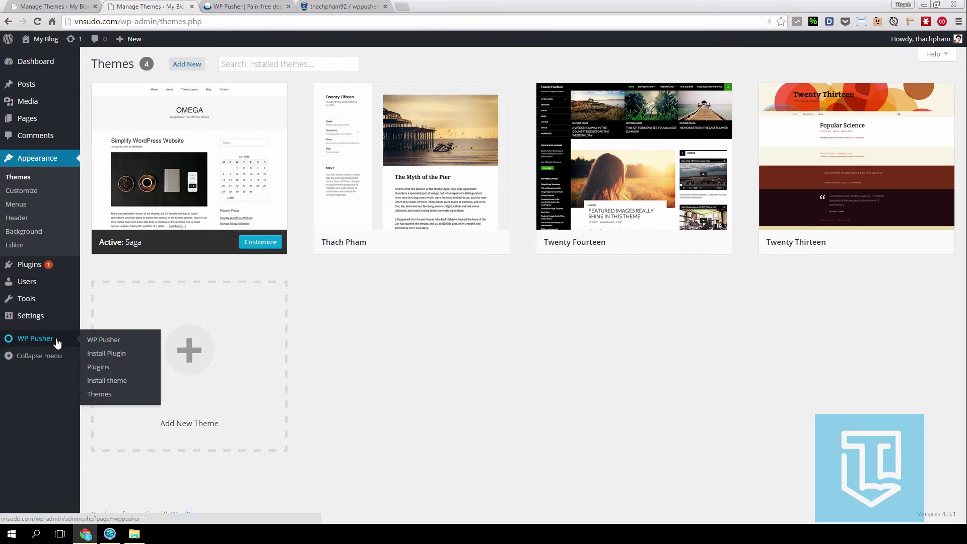
mouse_move(157, 173)
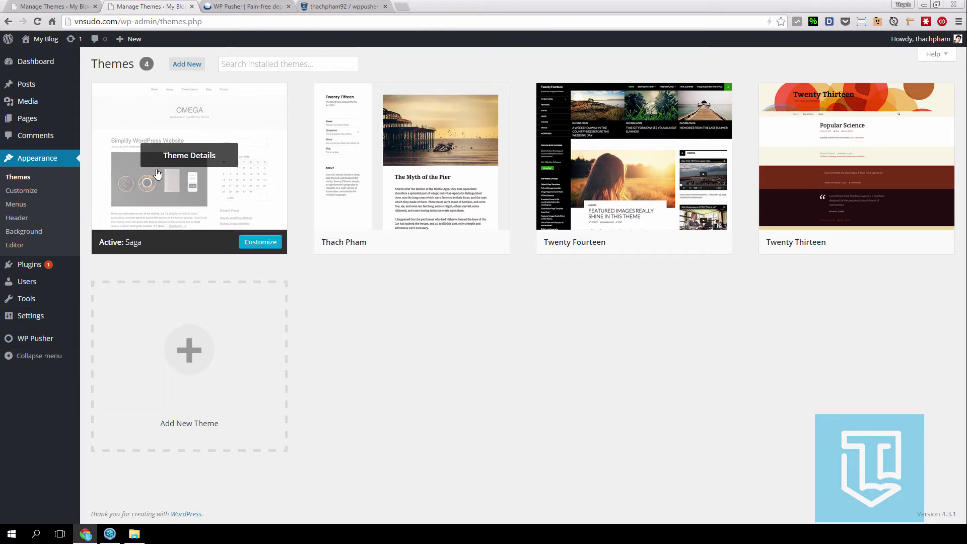
mouse_move(55, 282)
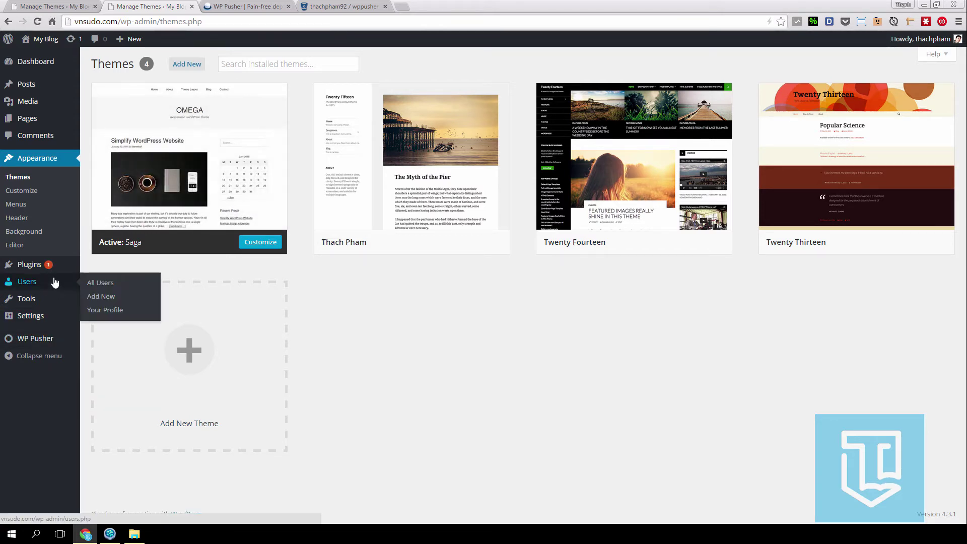
left_click(214, 8)
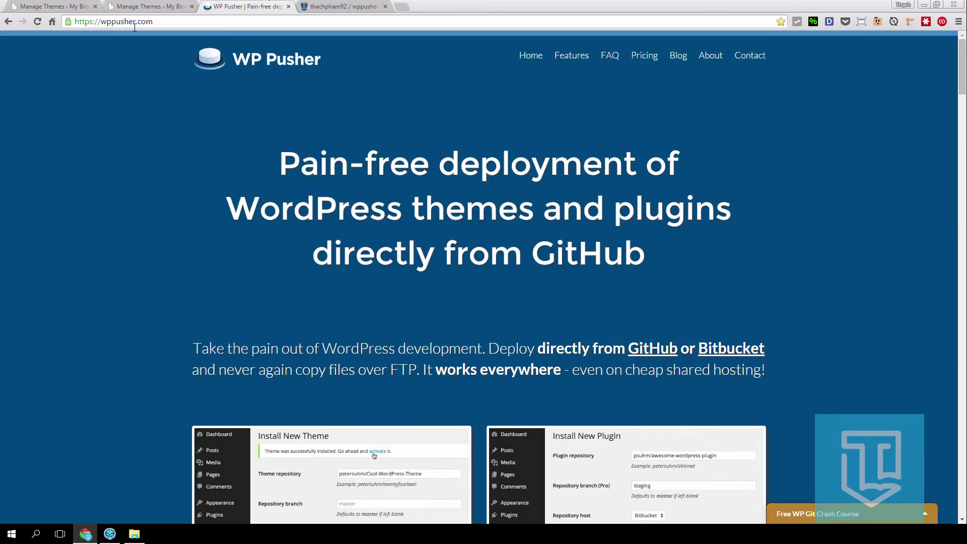
left_click(644, 57)
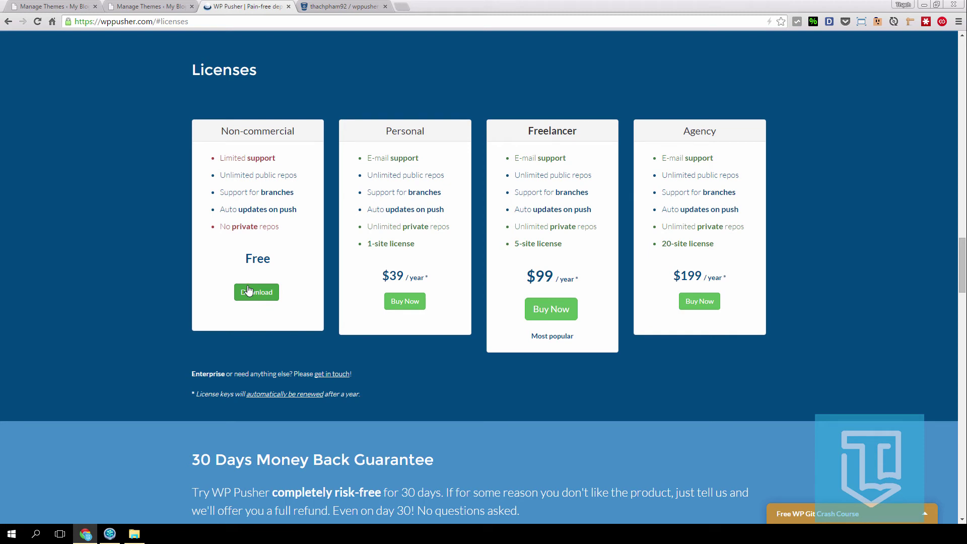
left_click(145, 5)
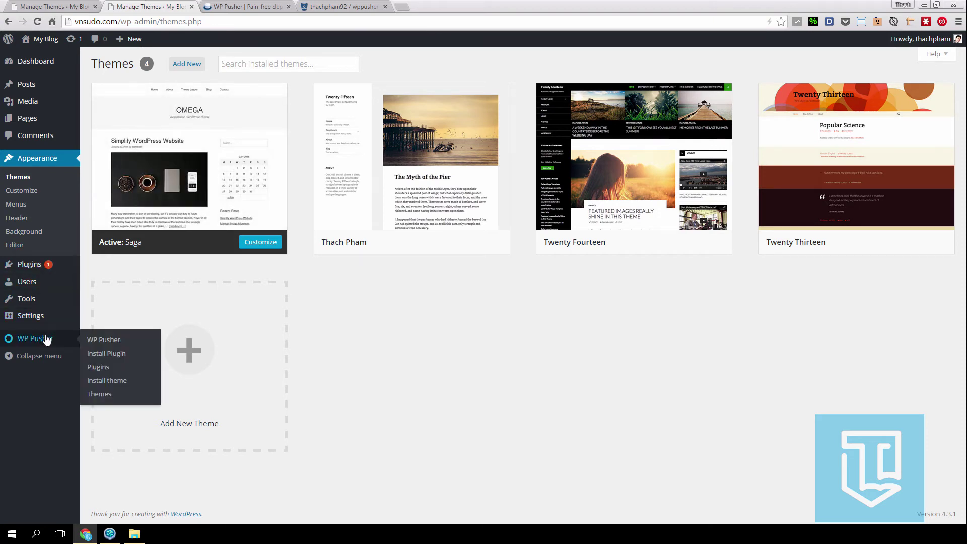
- Check WP Pusher's saved Bitbucket credentials, then open its Install New Theme form
left_click(121, 340)
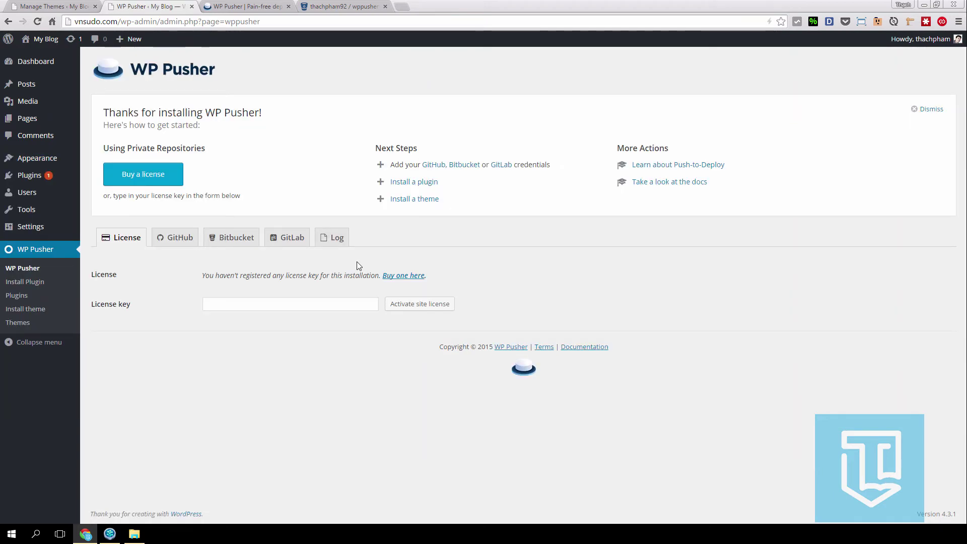
left_click(232, 238)
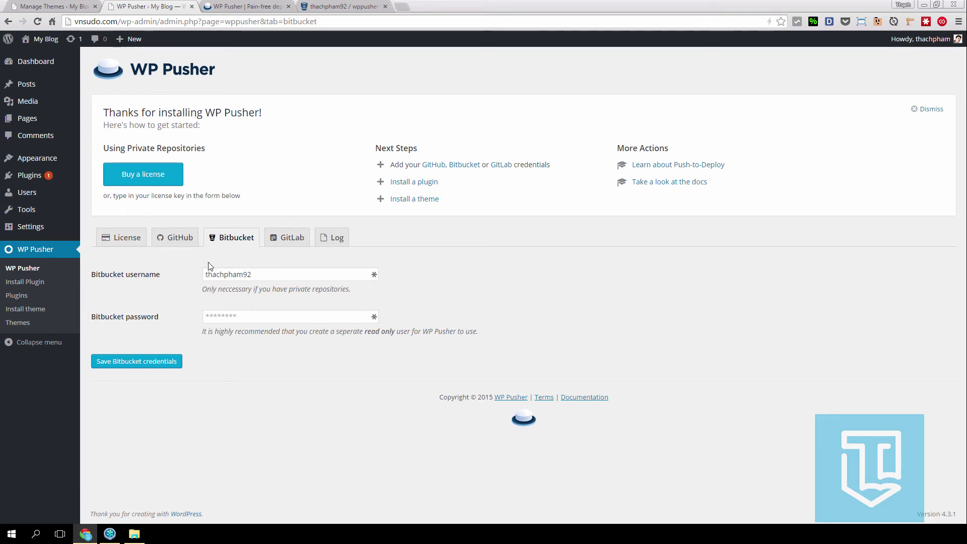
left_click(40, 309)
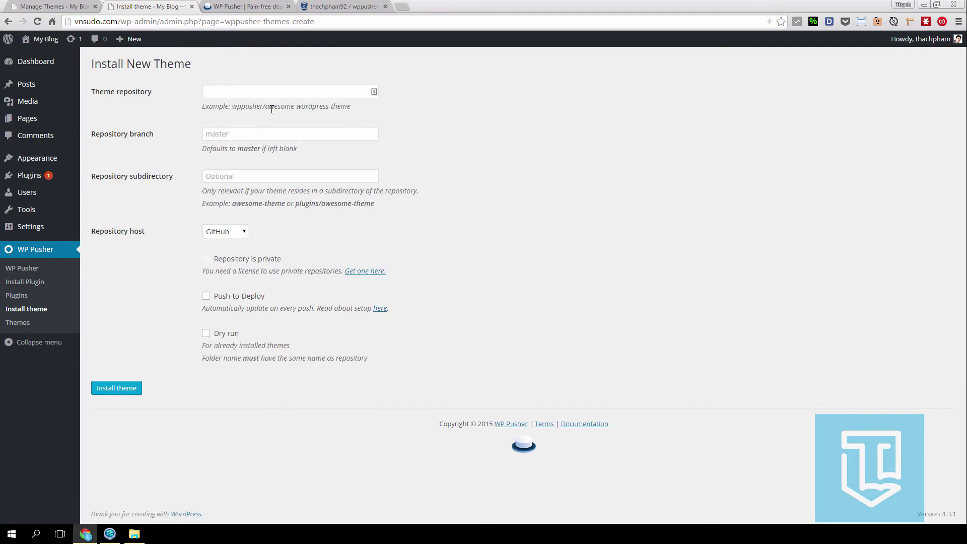
- Close the WP Pusher website tab and inspect the Theme repository field's example format
left_click(254, 5)
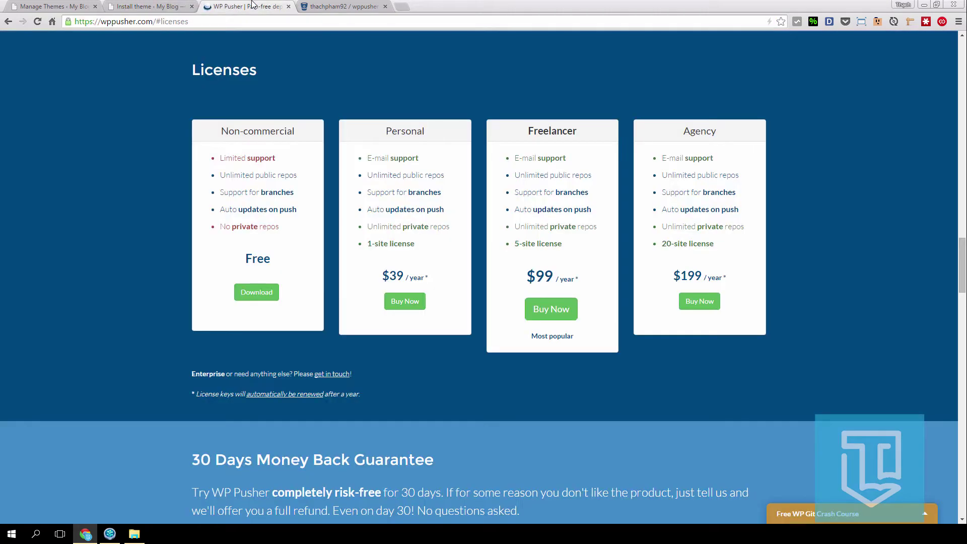
left_click(288, 6)
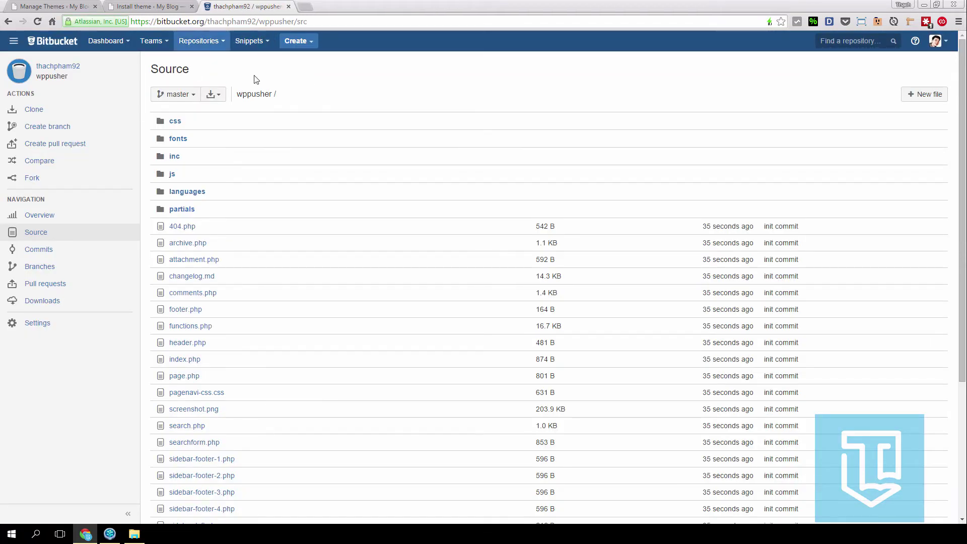
left_click(129, 5)
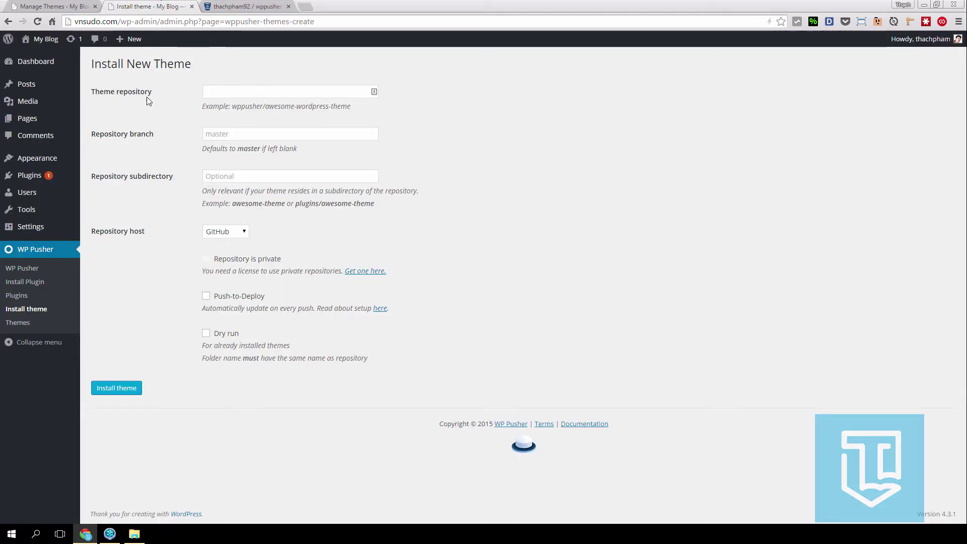
left_click(217, 91)
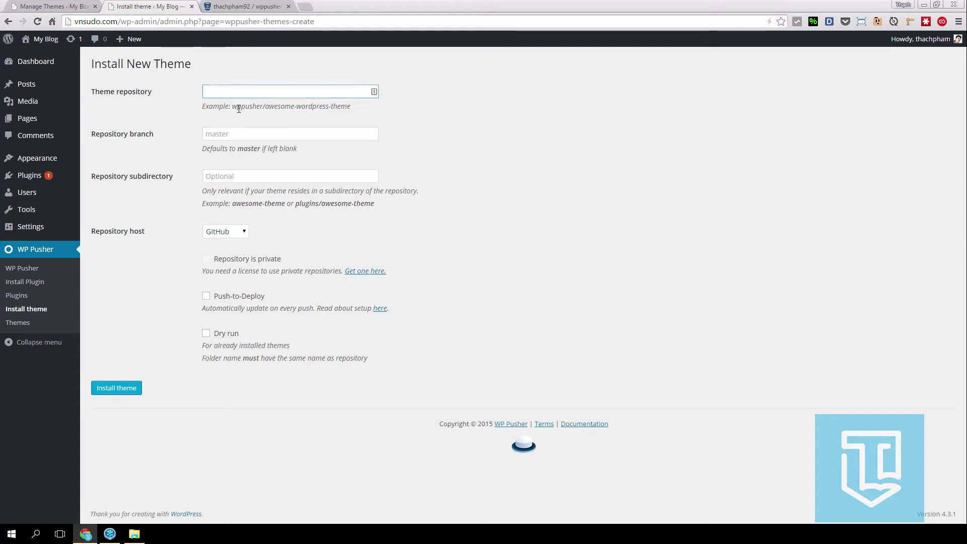
double_click(238, 109)
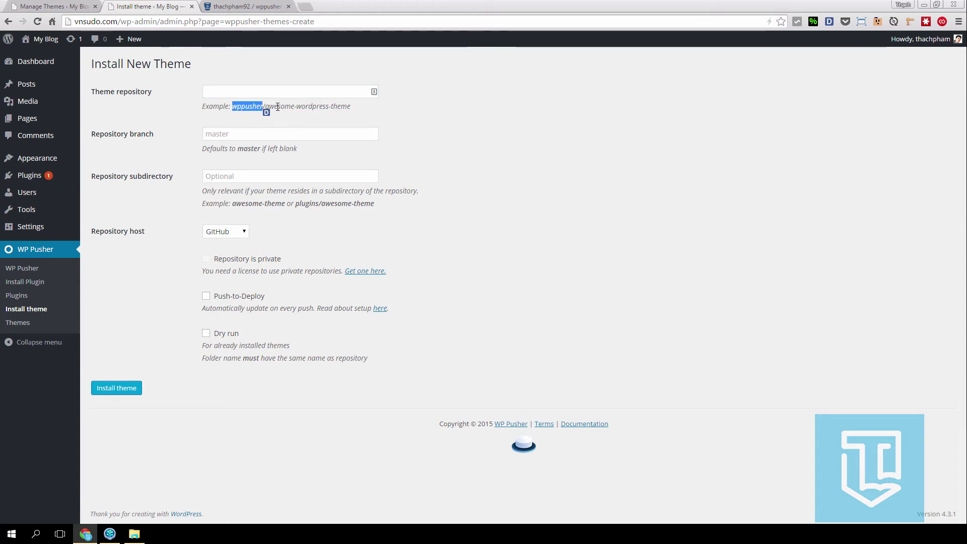
left_click_drag(277, 107, 373, 105)
left_click(370, 118)
- Copy the wppusher owner/repository path from the Bitbucket address and return to the form
left_click(206, 7)
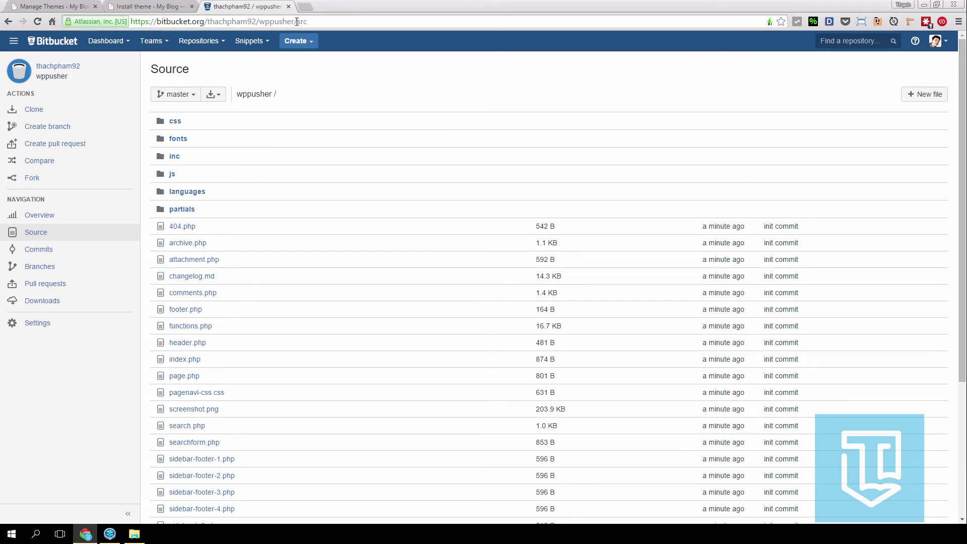
left_click(291, 21)
left_click_drag(297, 21, 292, 19)
key("ctrl+c")
left_click(209, 21)
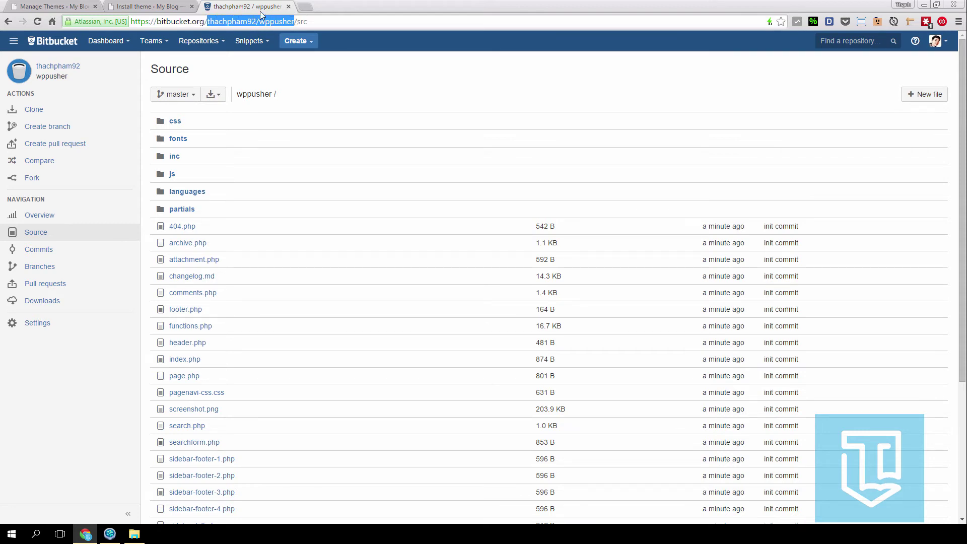
left_click(171, 6)
- Paste the copied repository path into Theme repository, leaving the branch at master
left_click(257, 91)
key("ctrl+v")
double_click(225, 92)
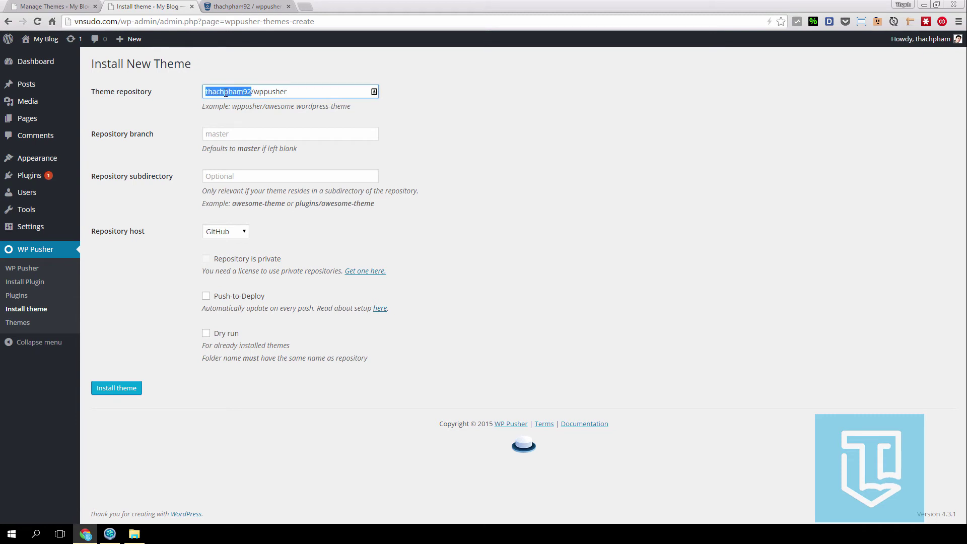
double_click(270, 92)
left_click(274, 69)
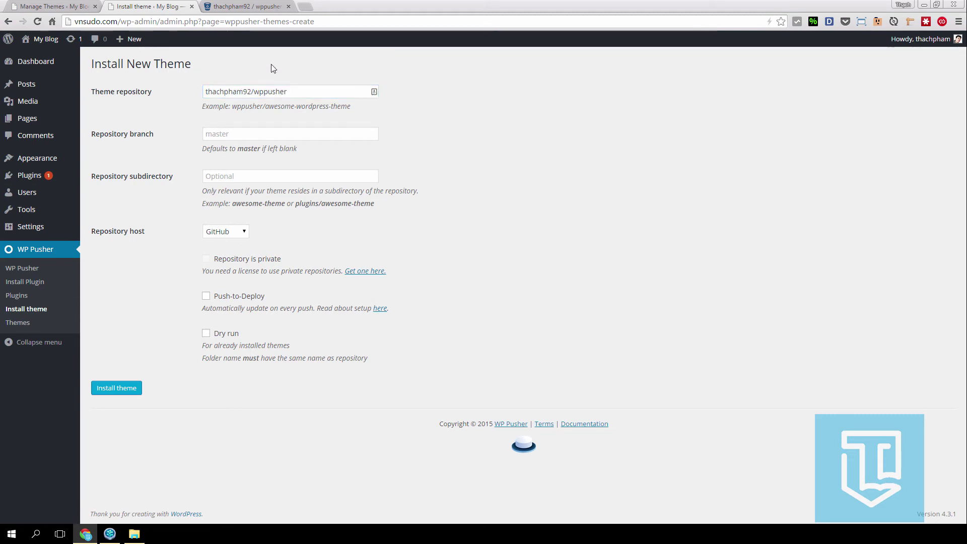
left_click(207, 135)
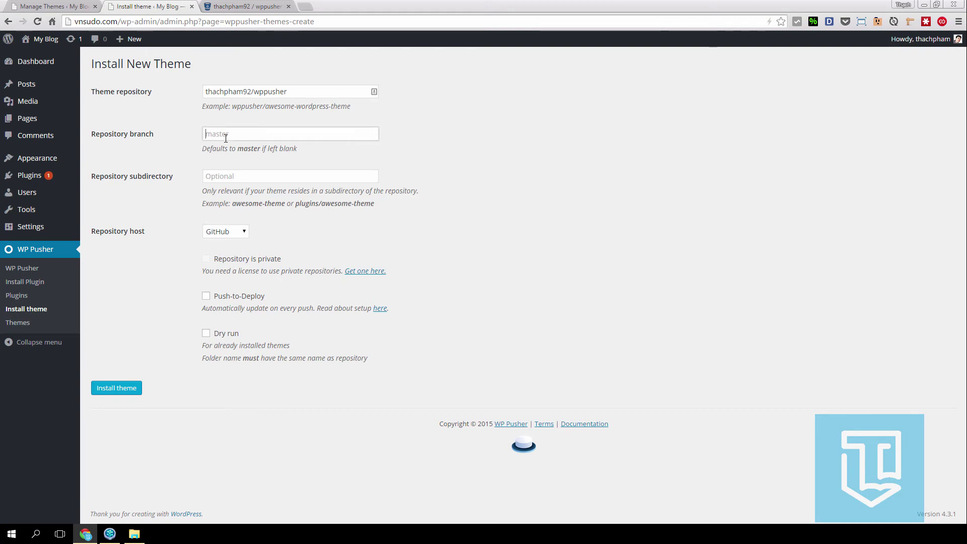
left_click(162, 143)
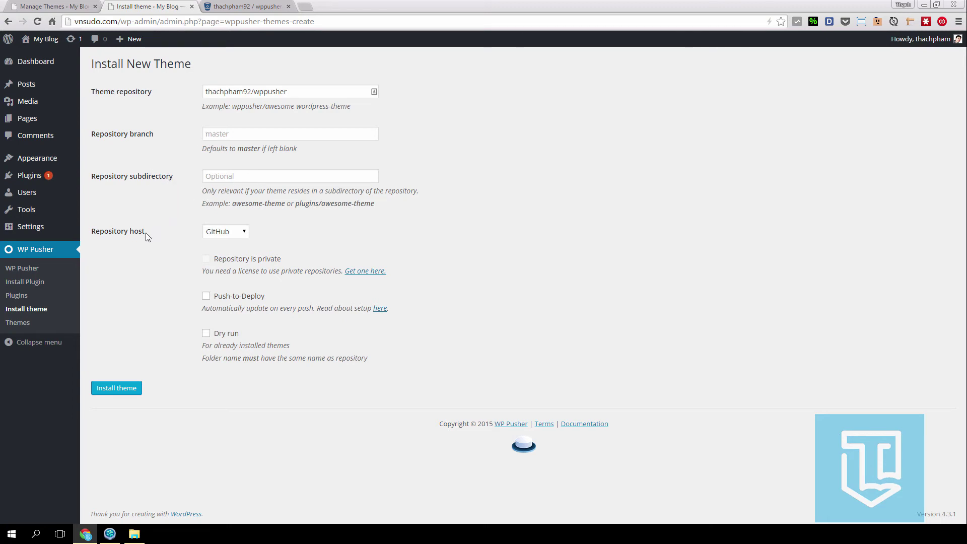
- Set the repository host to Bitbucket, enable Push-to-Deploy, and install the theme
left_click(221, 232)
left_click(219, 252)
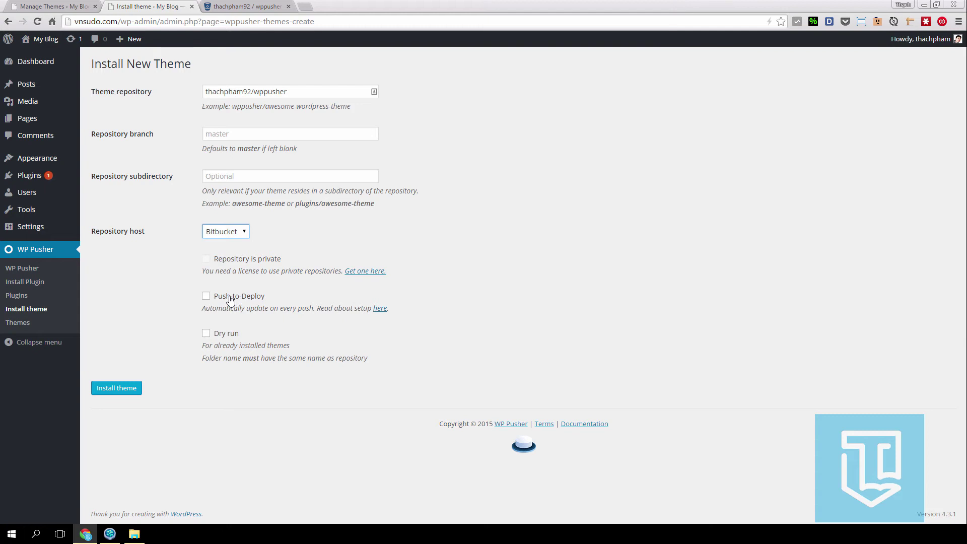
left_click(231, 298)
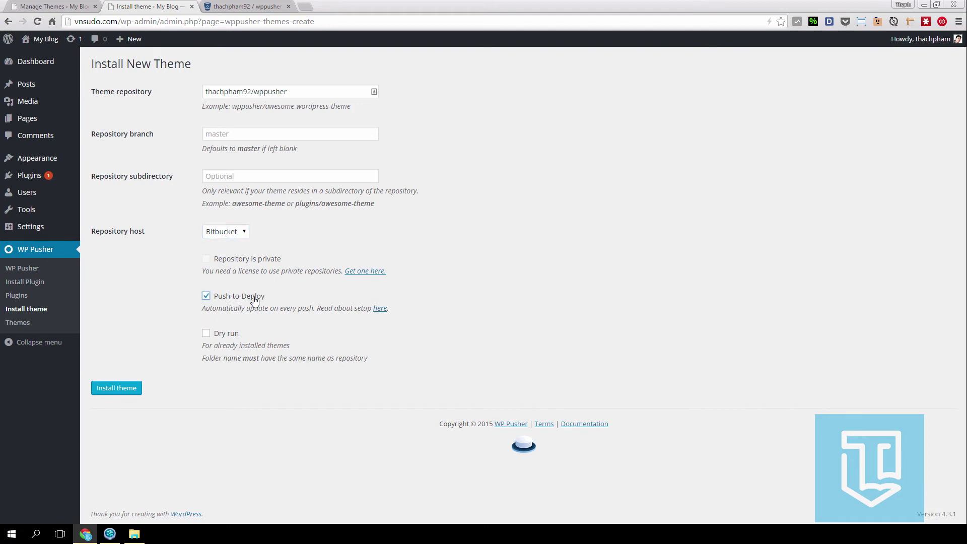
left_click(117, 388)
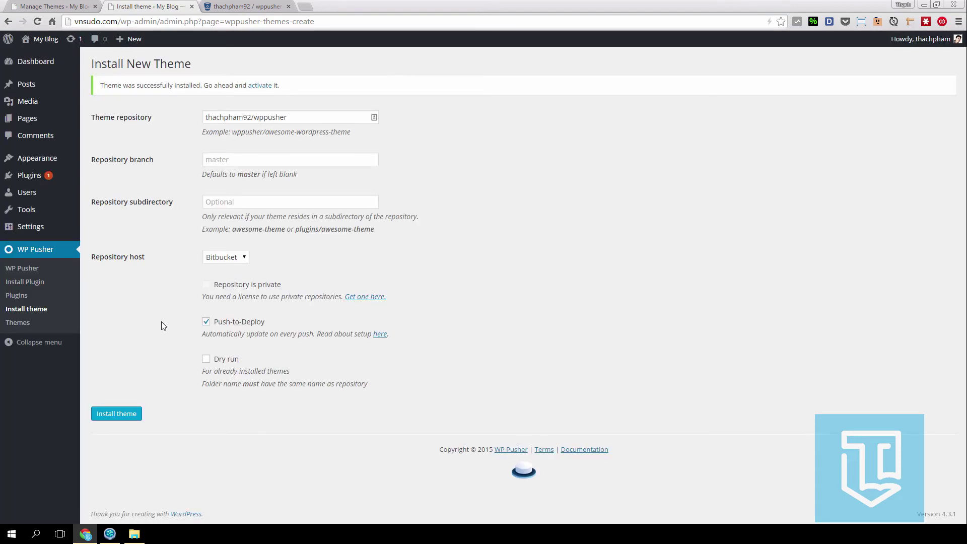
- Activate the Make theme on the live vnsudo.com site
mouse_move(54, 159)
left_click(124, 160)
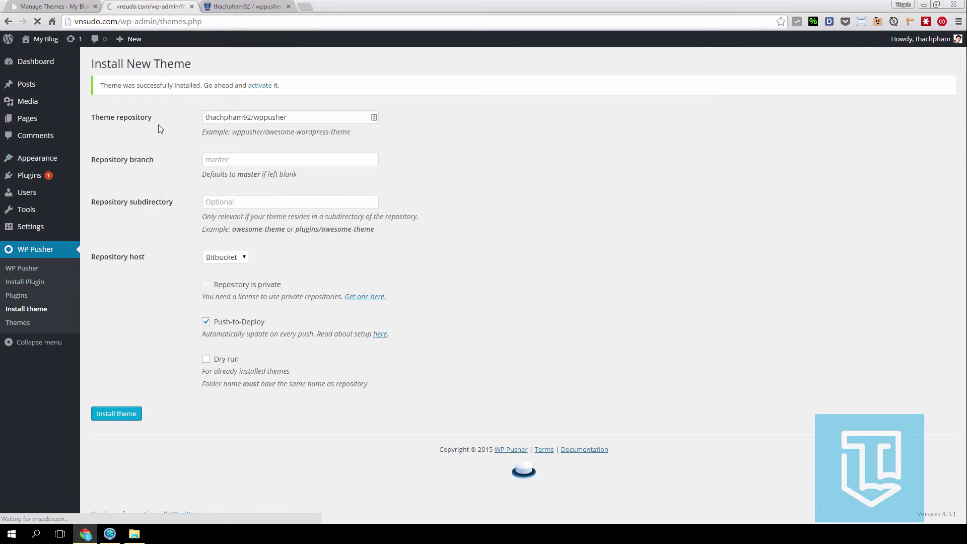
mouse_move(420, 187)
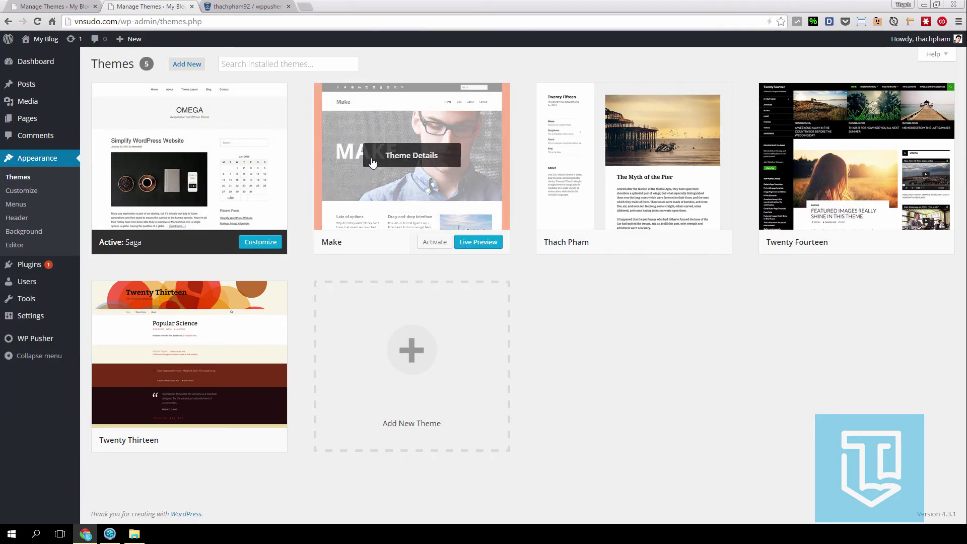
key("ctrl+shift+Tab")
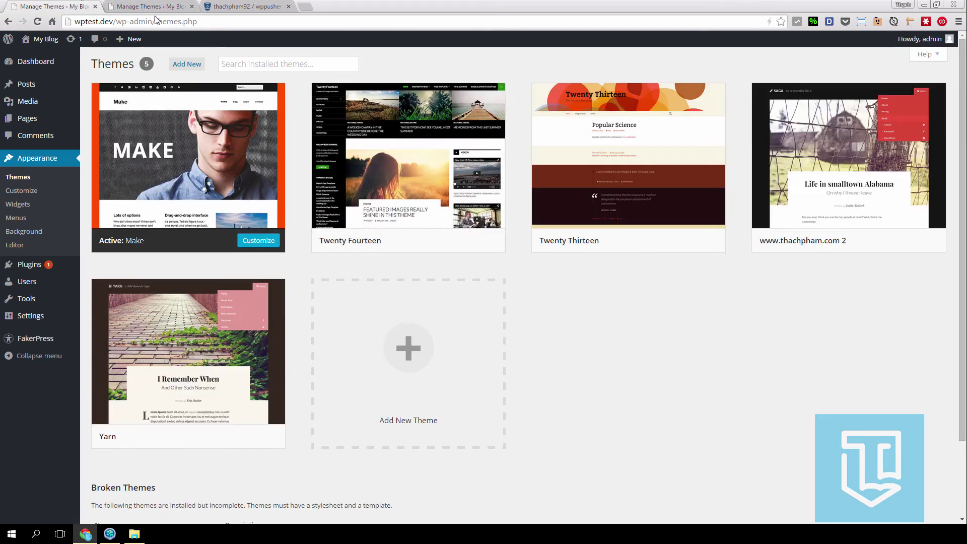
key("ctrl+Tab")
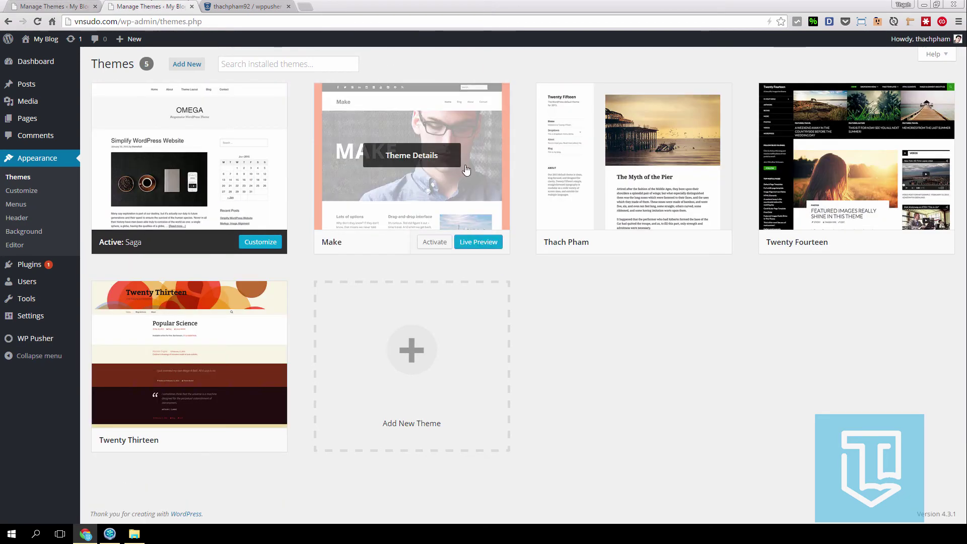
left_click(433, 241)
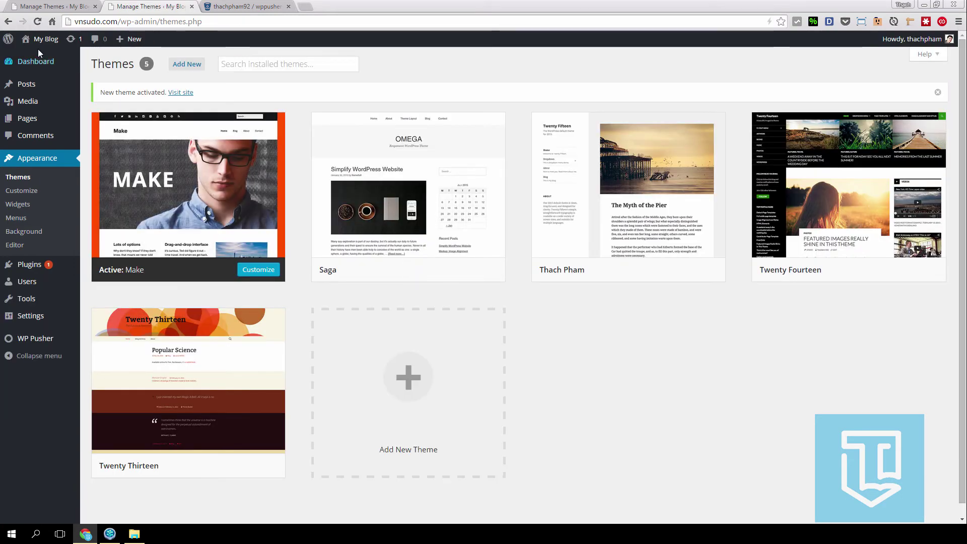
- Preview the blog's front page in a new tab, then close that tab
right_click(39, 40)
left_click(86, 61)
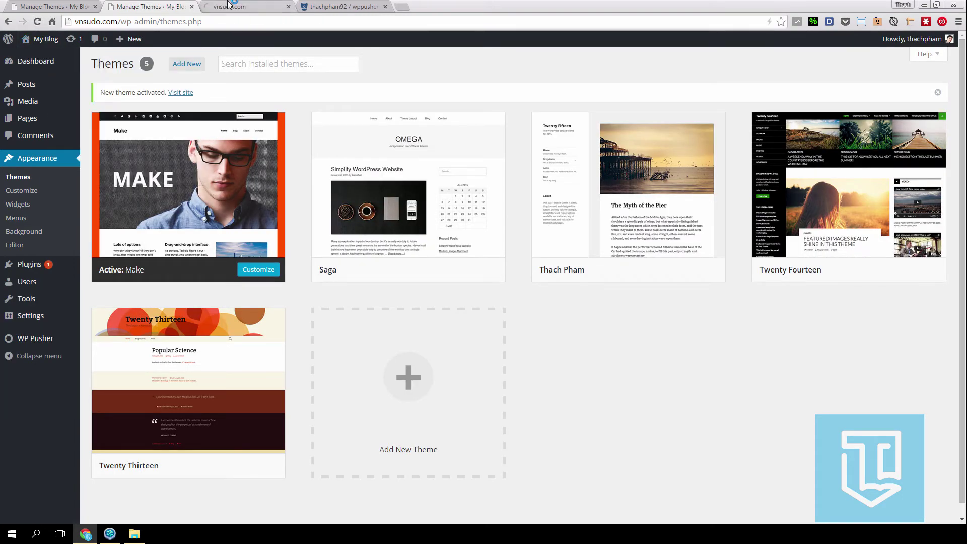
left_click(282, 10)
left_click(287, 7)
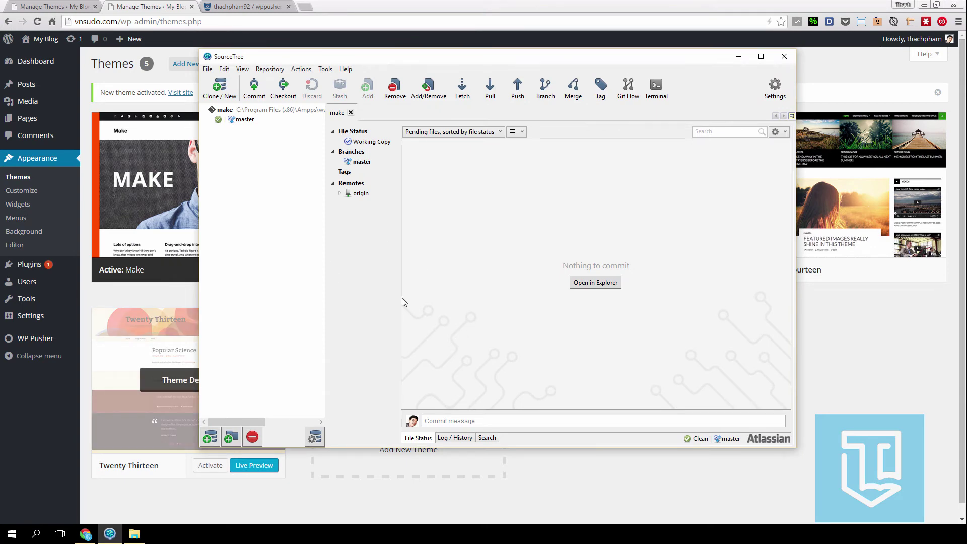
- Open themes\make\style.css in Sublime Text from File Explorer
left_click(224, 486)
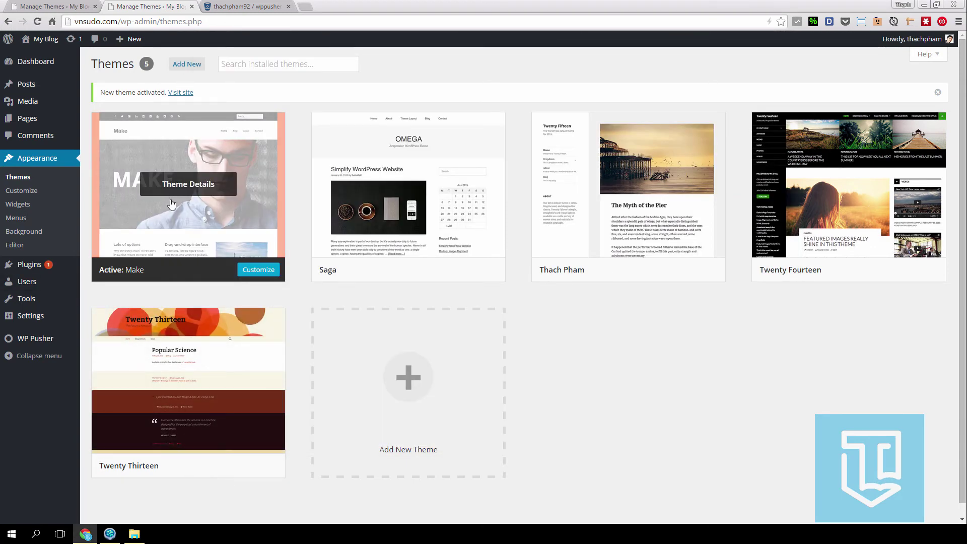
left_click(134, 534)
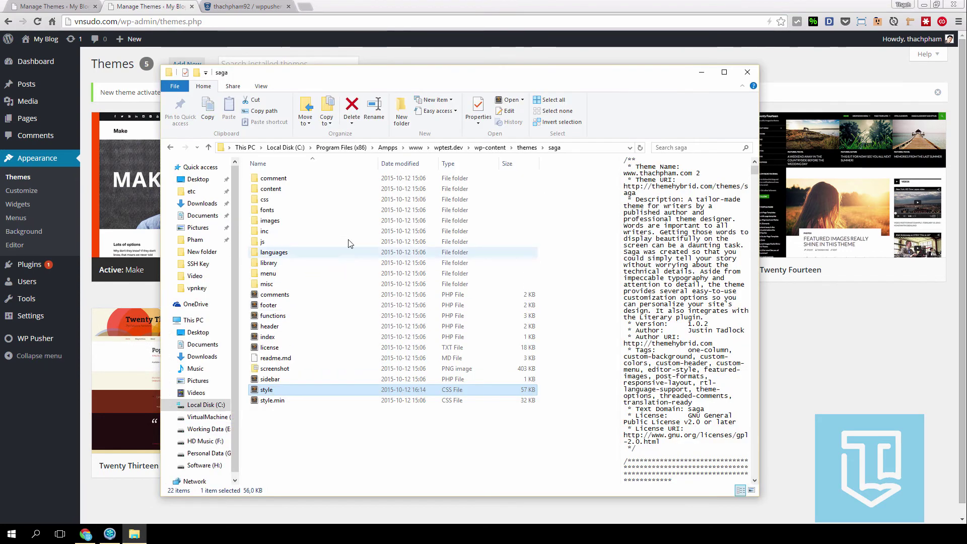
left_click(527, 147)
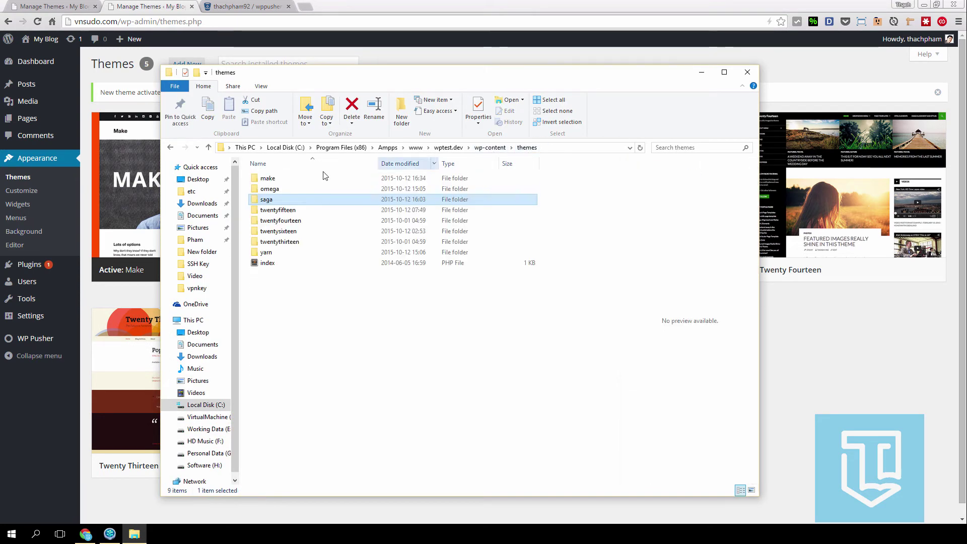
double_click(272, 179)
scroll(322, 277, "down", 1)
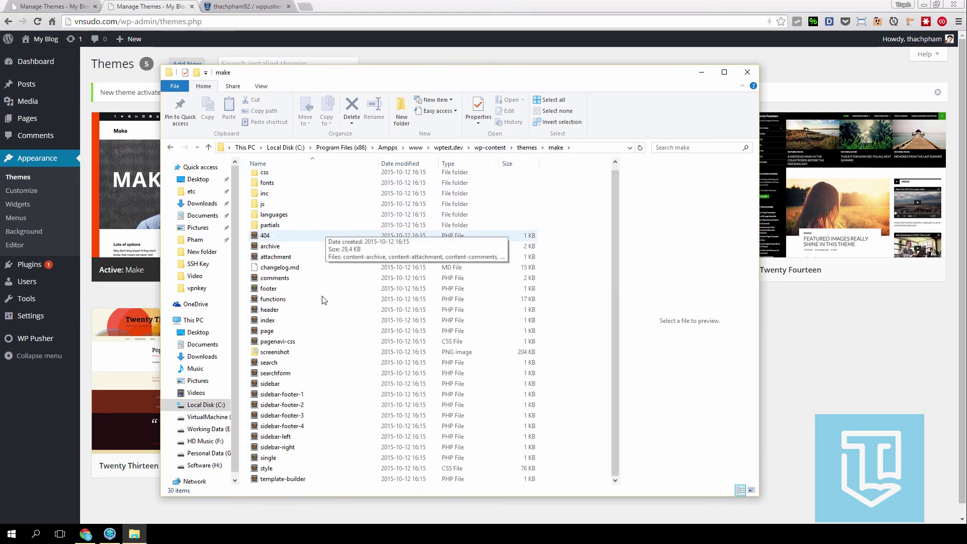
double_click(266, 468)
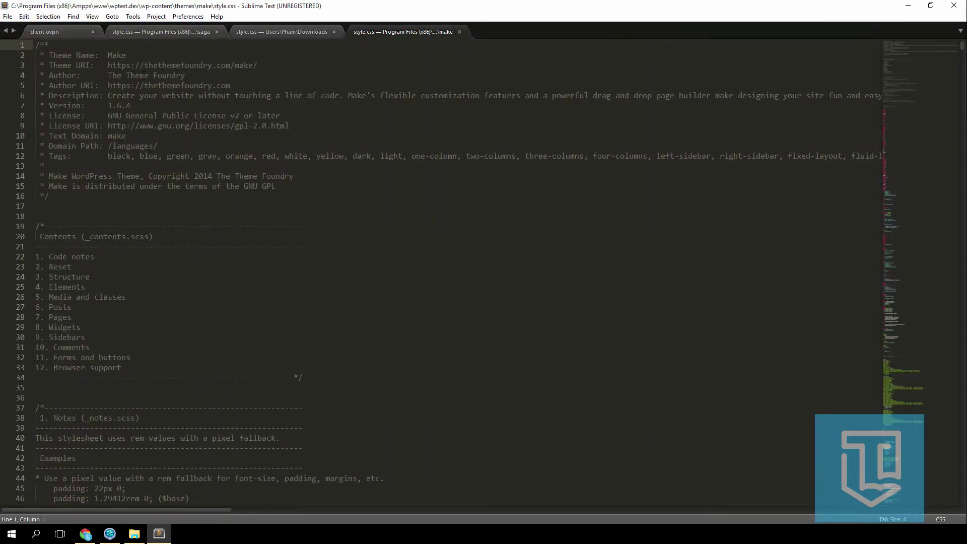
double_click(132, 55)
left_click(153, 58)
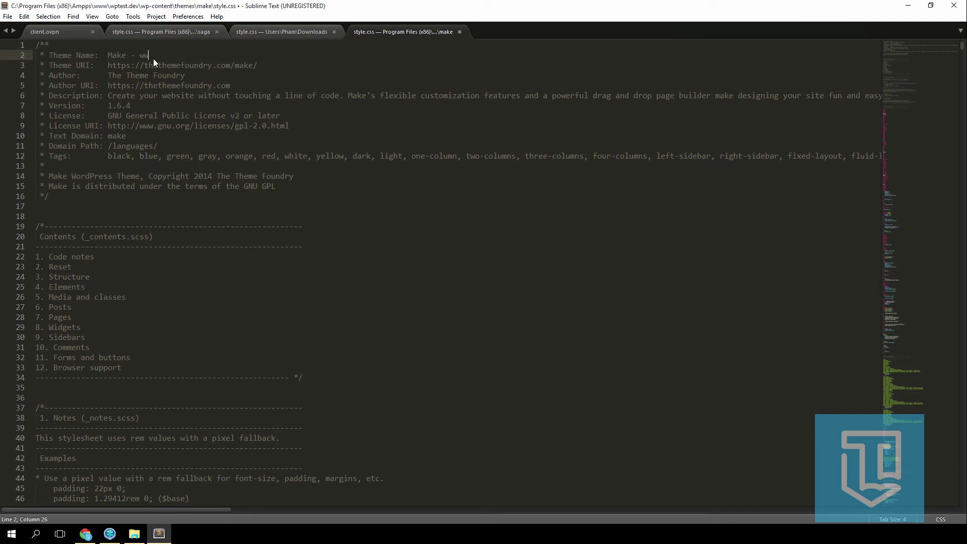
type("- www.thachpham.com")
left_click(156, 103)
key("ctrl+s")
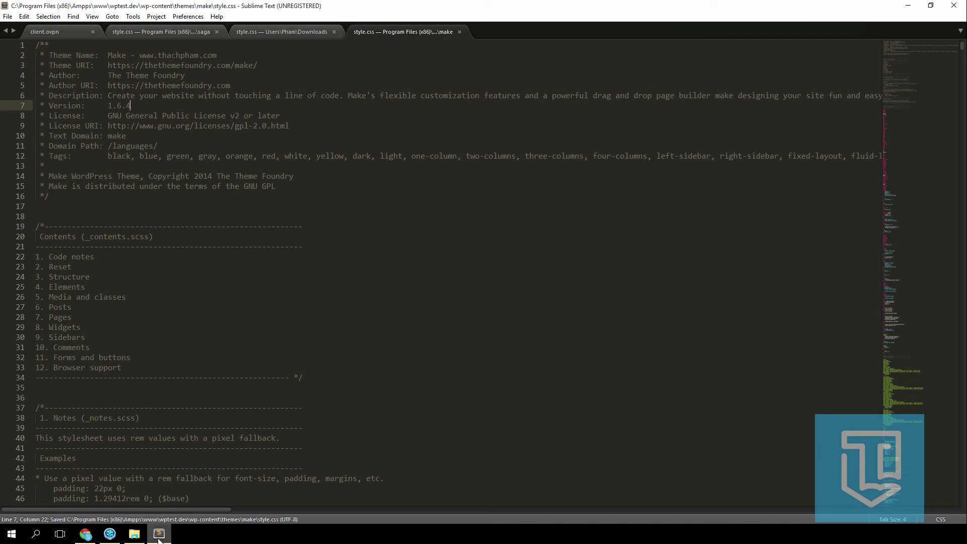
left_click(158, 535)
left_click(925, 337)
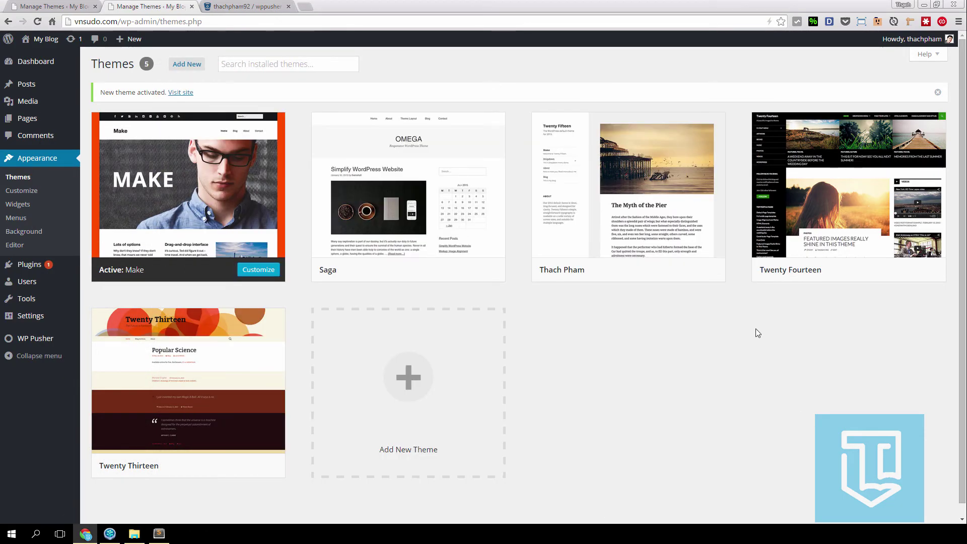
- Grab the Make theme's Push-to-Deploy URL from WP Pusher's Themes list
mouse_move(40, 345)
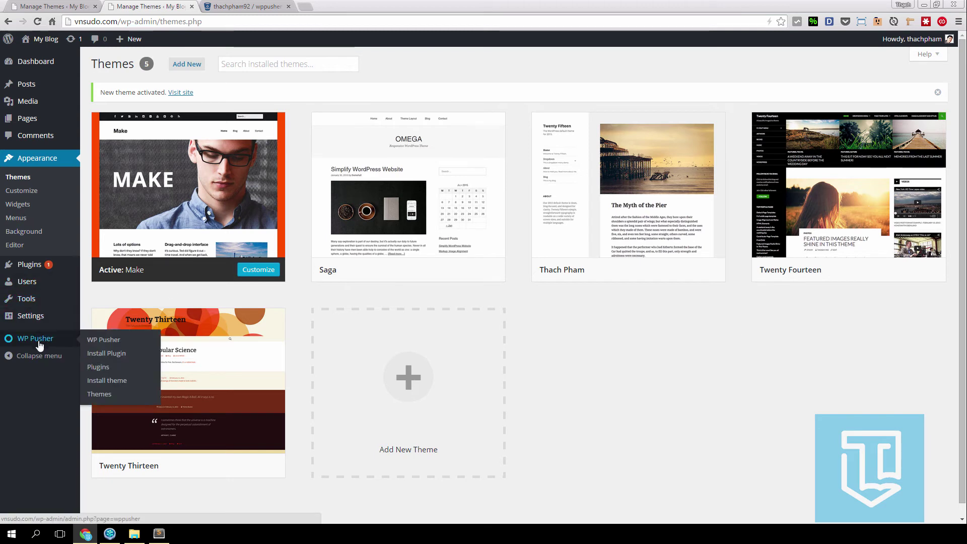
left_click(121, 401)
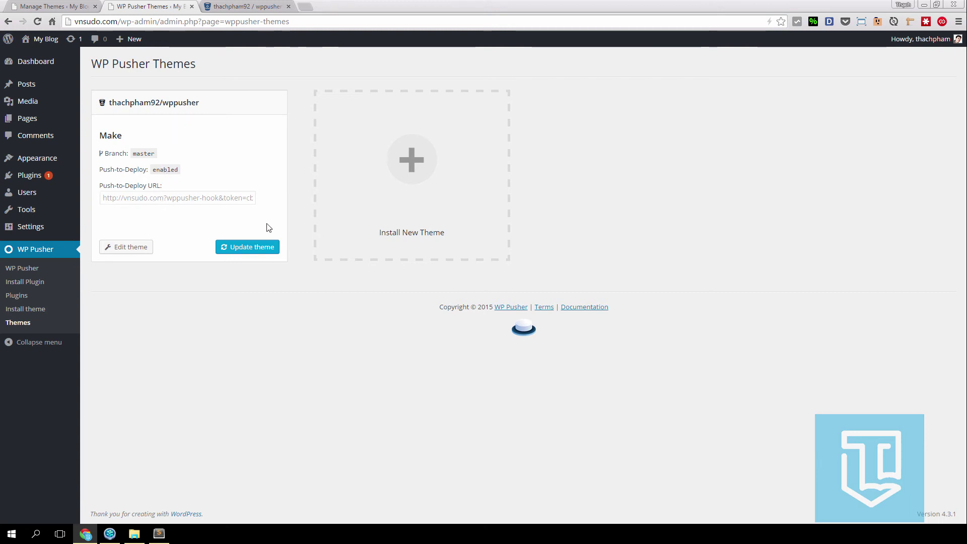
triple_click(160, 199)
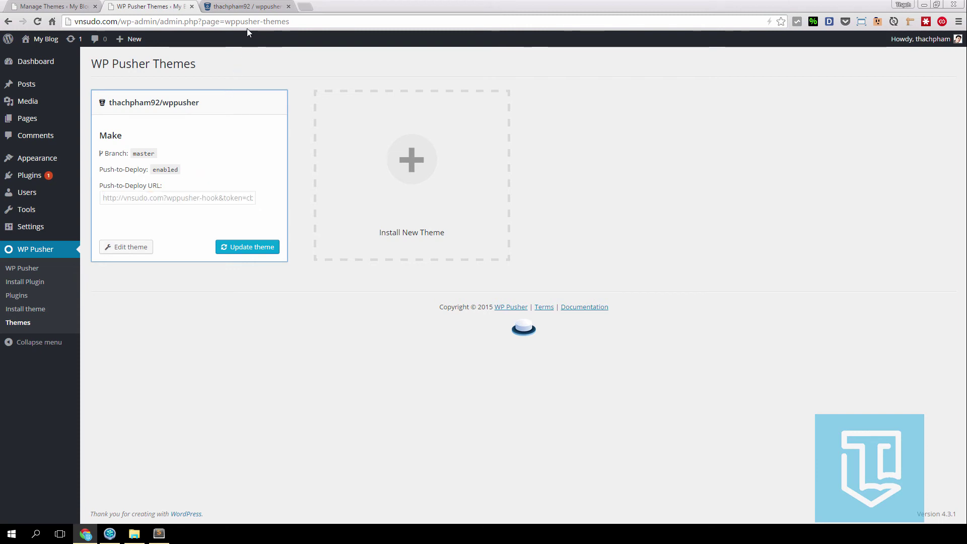
left_click(248, 7)
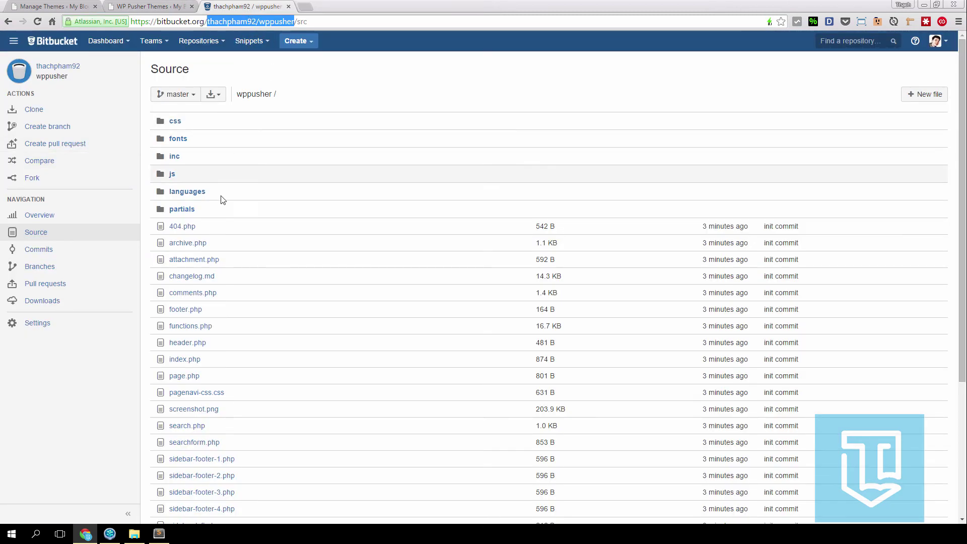
- Add a webhook titled 'ThachPham' using the pasted Push-to-Deploy URL, triggered on repository push
left_click(98, 321)
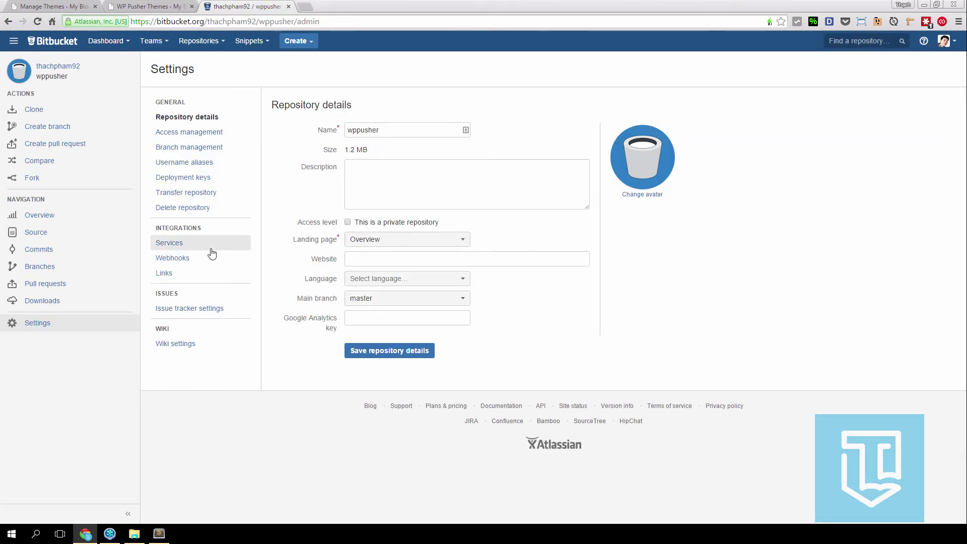
left_click(182, 259)
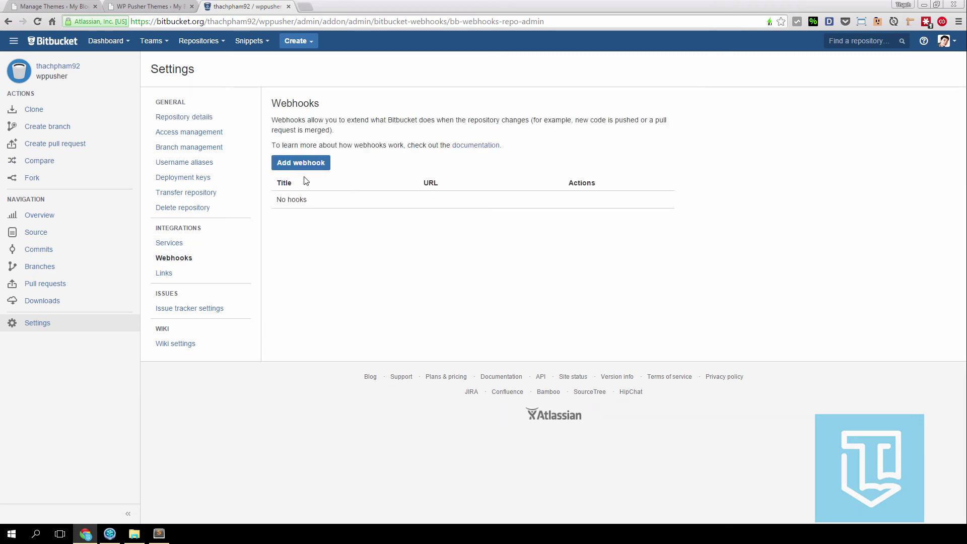
left_click(297, 162)
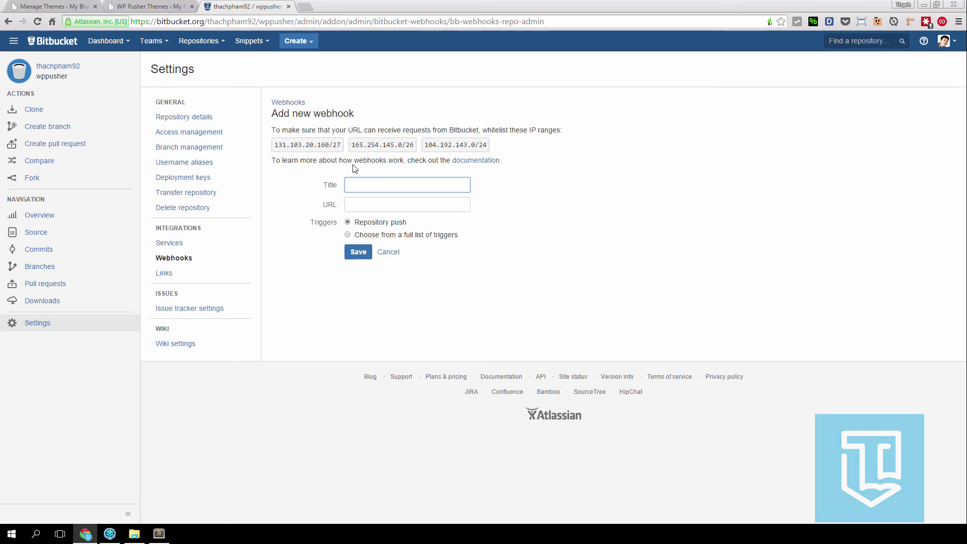
type("ThachPham")
key("Tab")
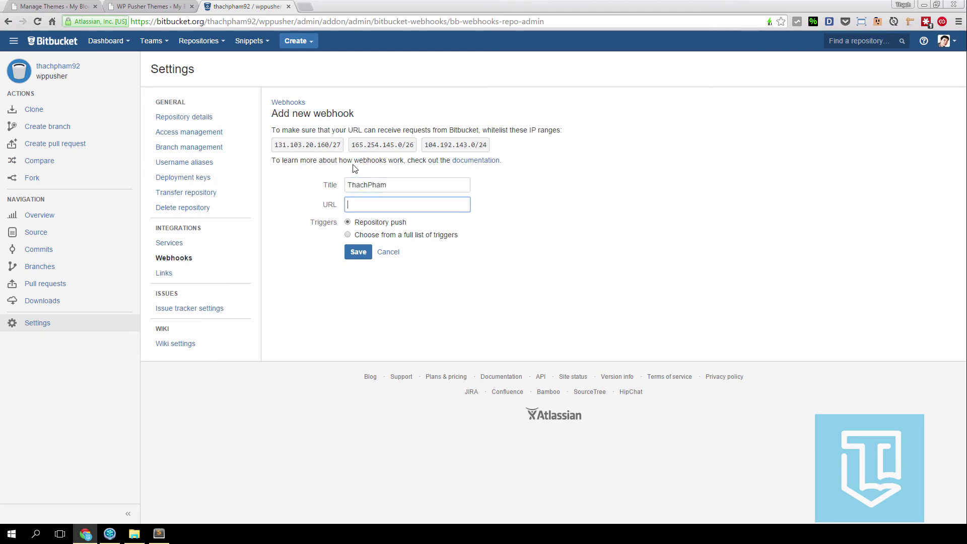
key("ctrl+v")
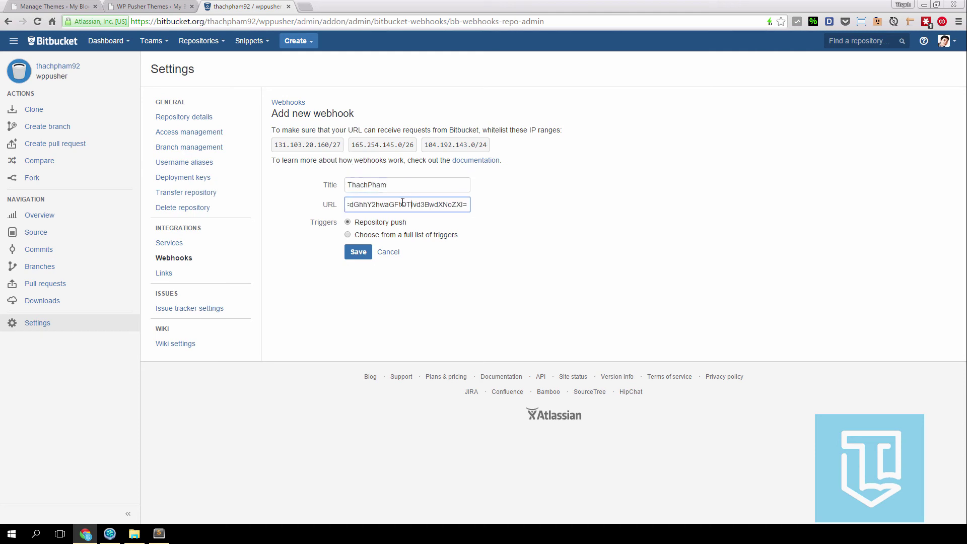
left_click_drag(403, 202, 289, 209)
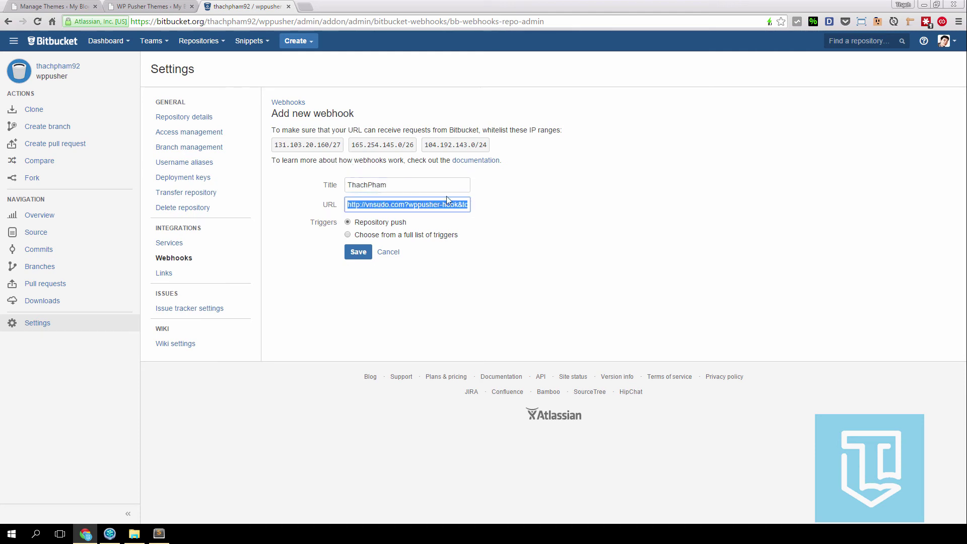
left_click(380, 202)
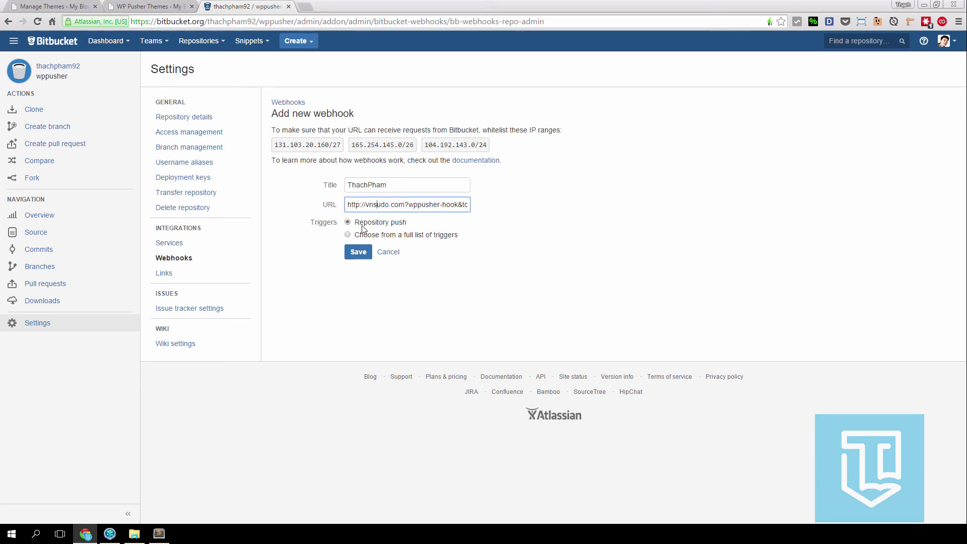
left_click(358, 252)
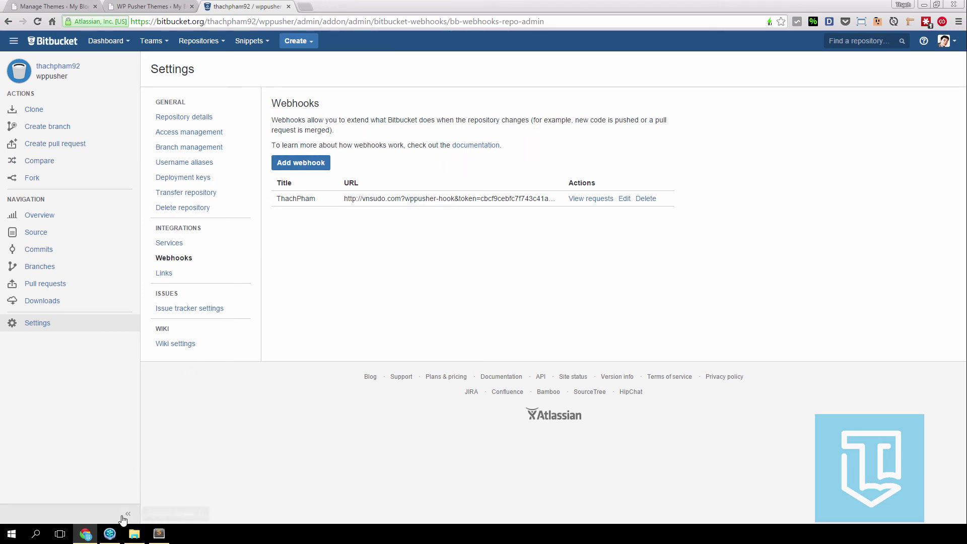
left_click(110, 534)
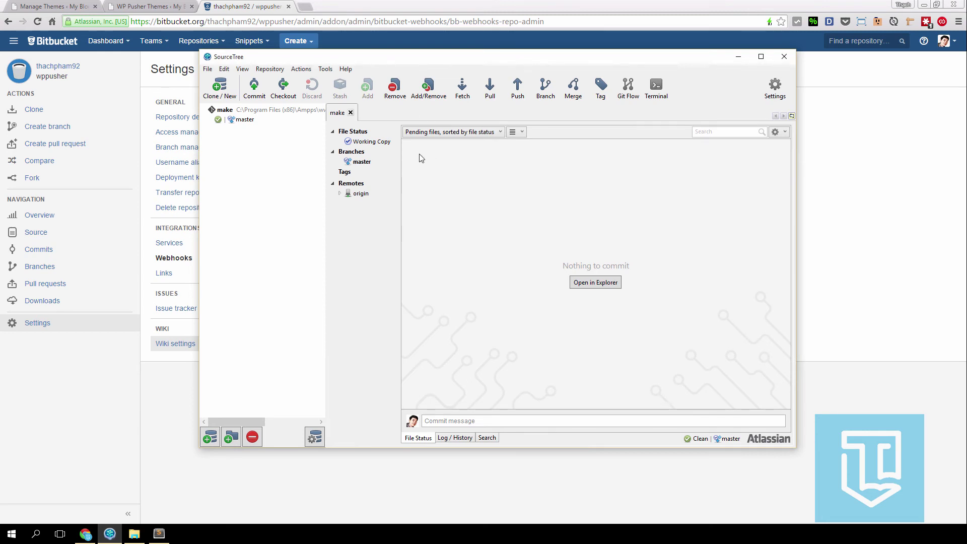
- Check WordPress's Themes list, where the active theme is still named Make
left_click(120, 395)
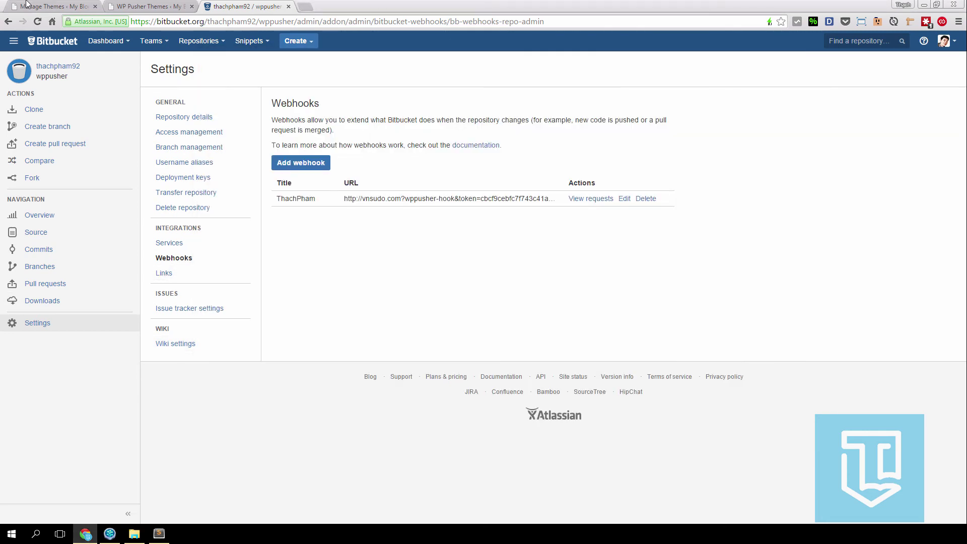
left_click(136, 6)
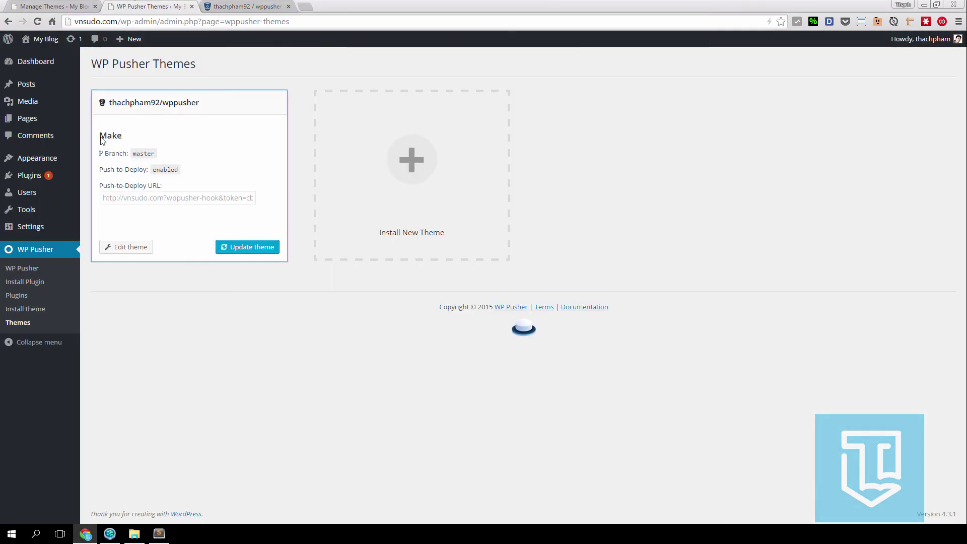
left_click(160, 534)
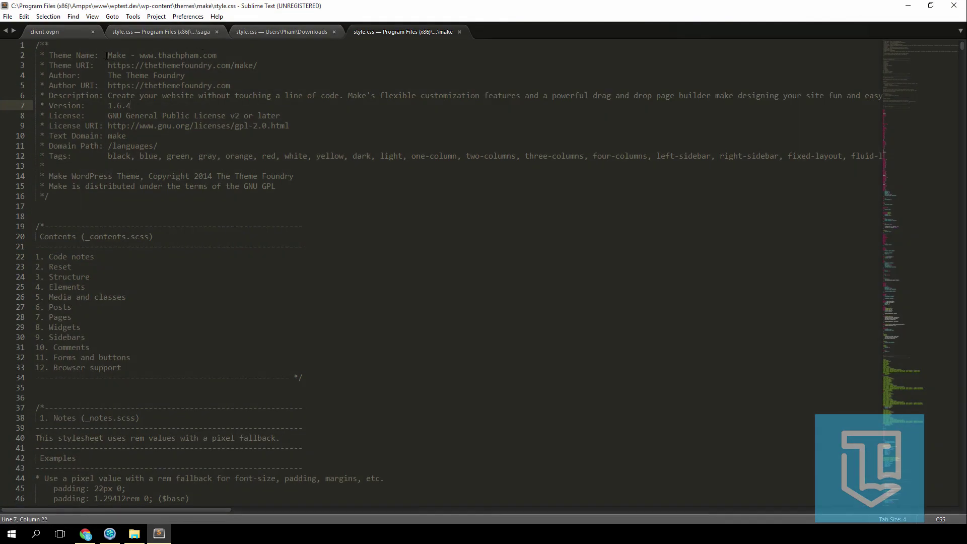
left_click(167, 536)
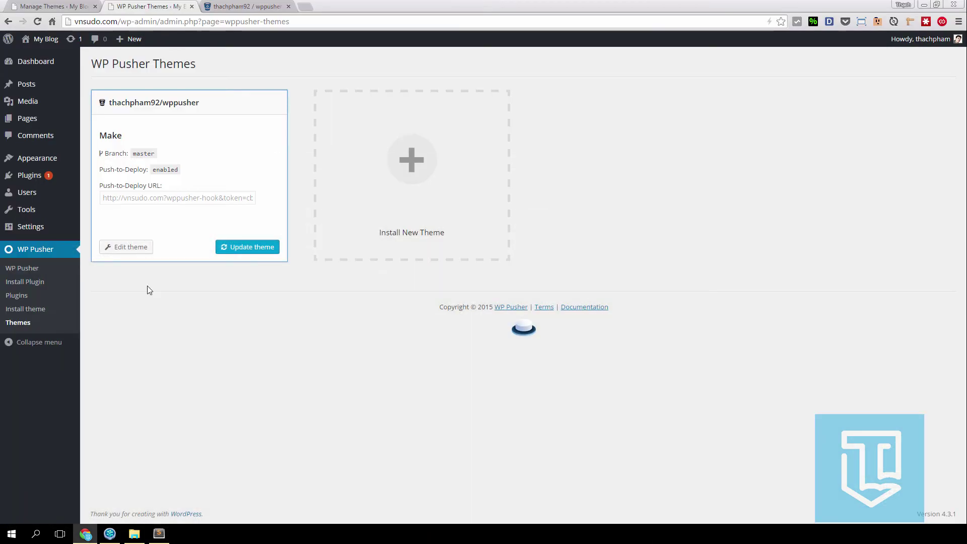
left_click(97, 160)
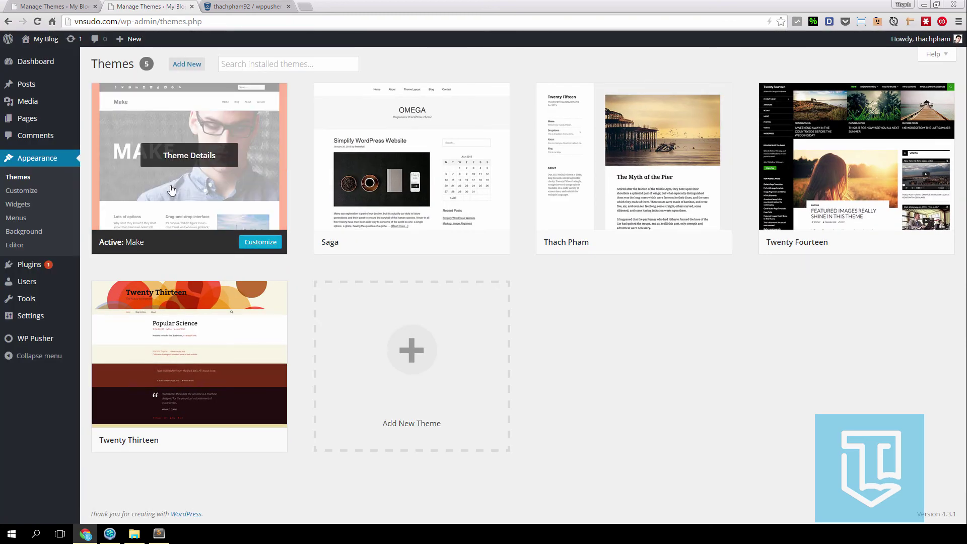
- Stage style.css and commit it with message 'Sua ten theme', pushing immediately
left_click(110, 534)
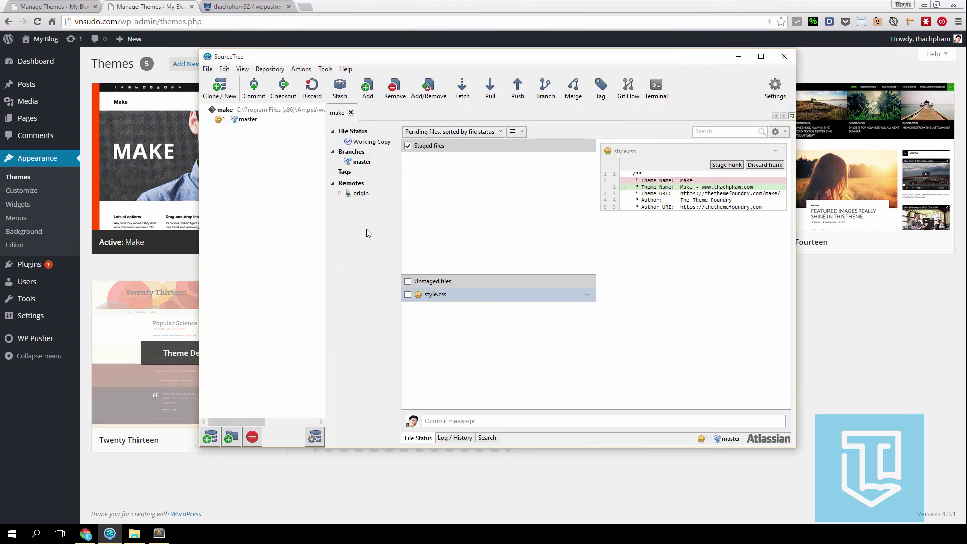
left_click(408, 296)
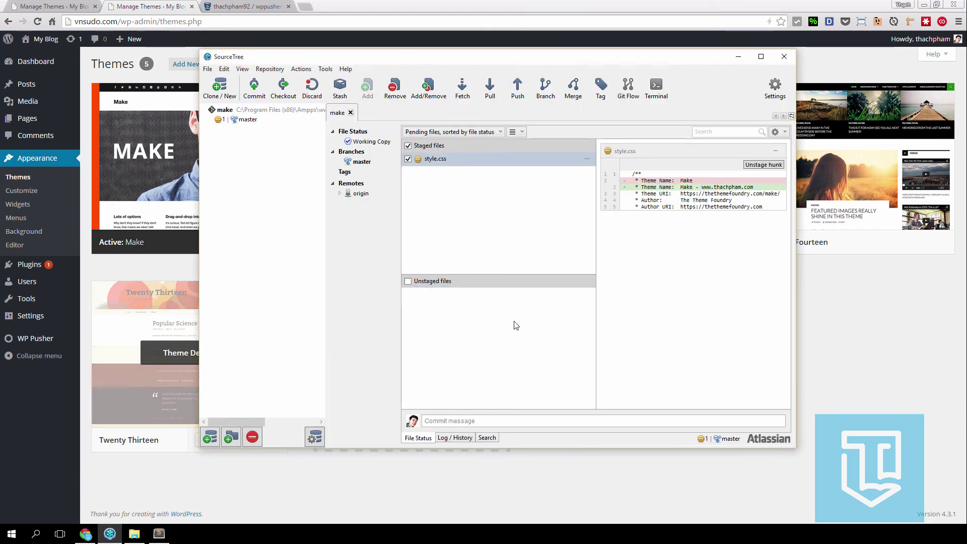
left_click(500, 420)
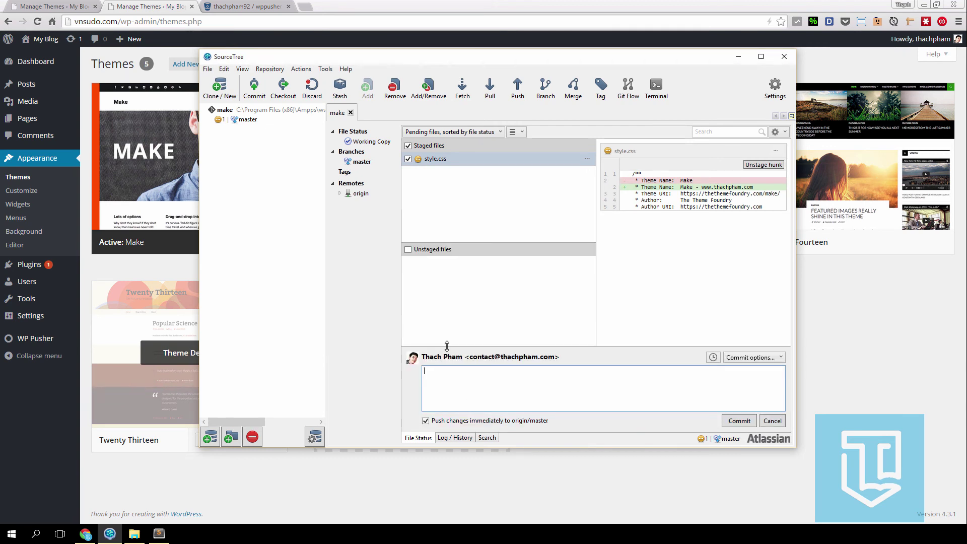
type("Sua ten theme")
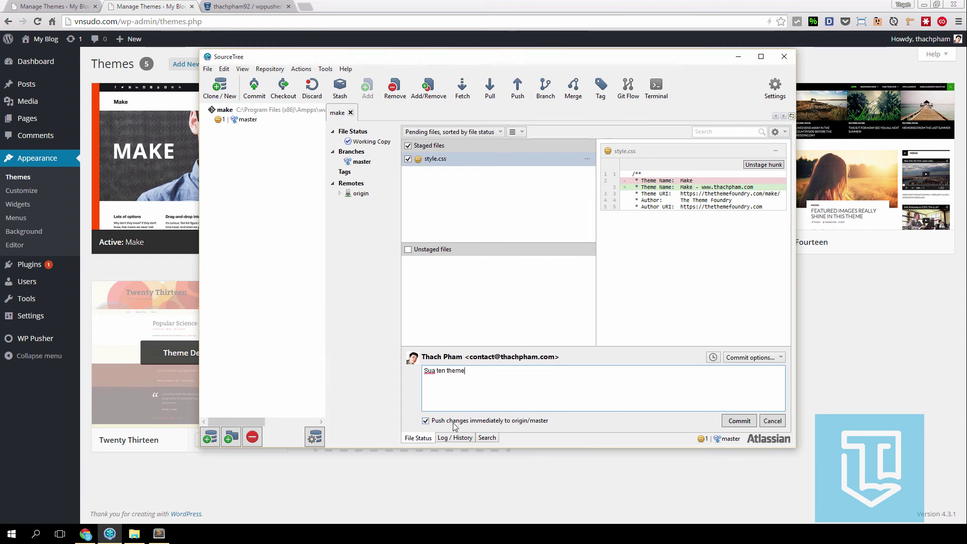
left_click(738, 421)
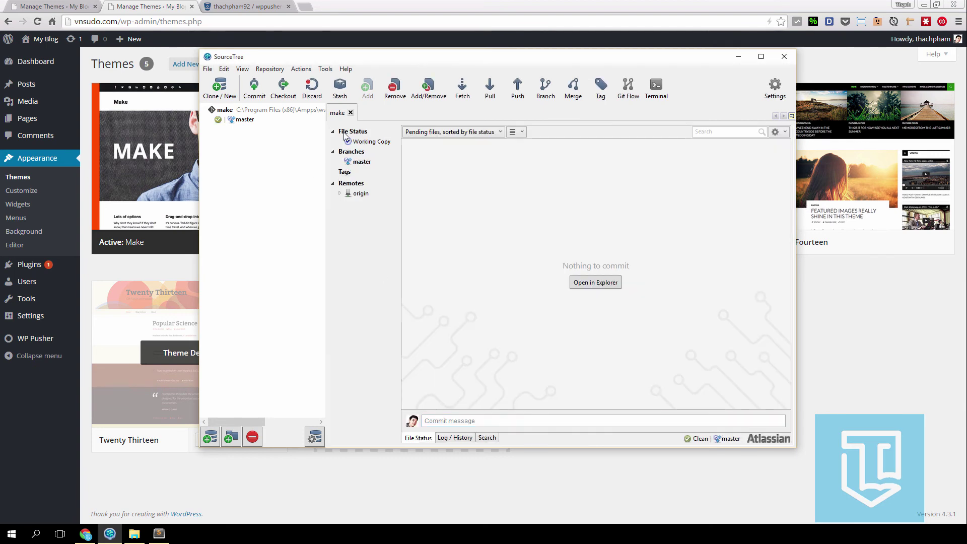
left_click(217, 6)
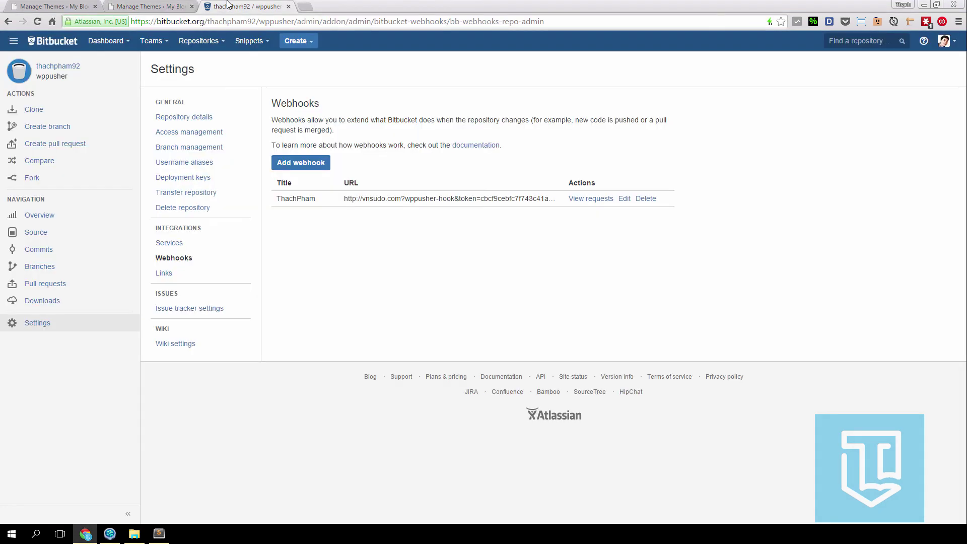
- Browse the wppusher repository's Source file listing in Bitbucket
left_click(46, 233)
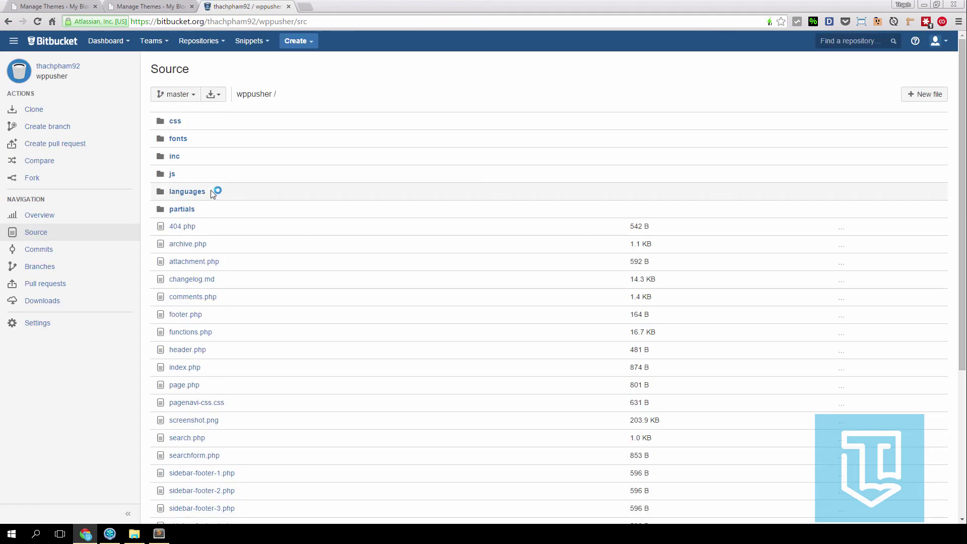
scroll(209, 194, "down", 4)
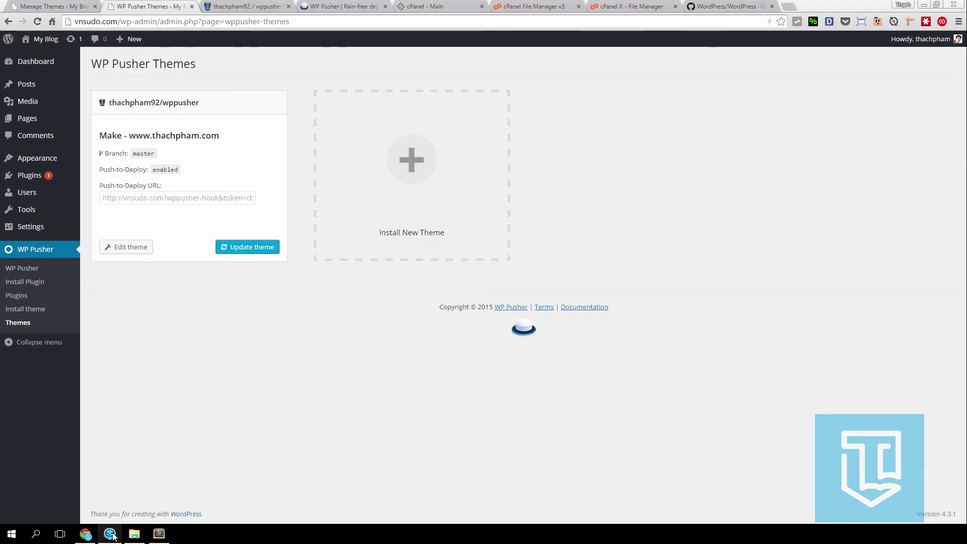
left_click(110, 534)
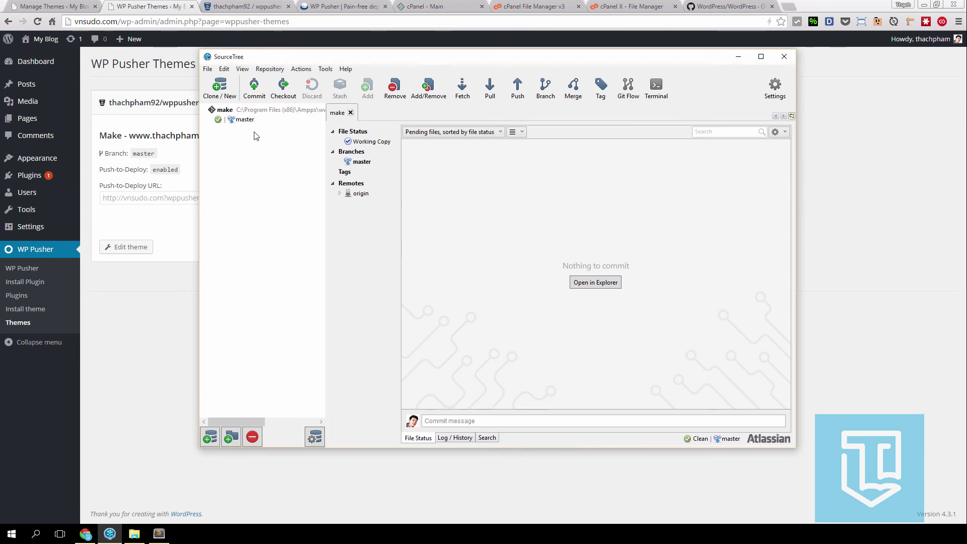
left_click(198, 217)
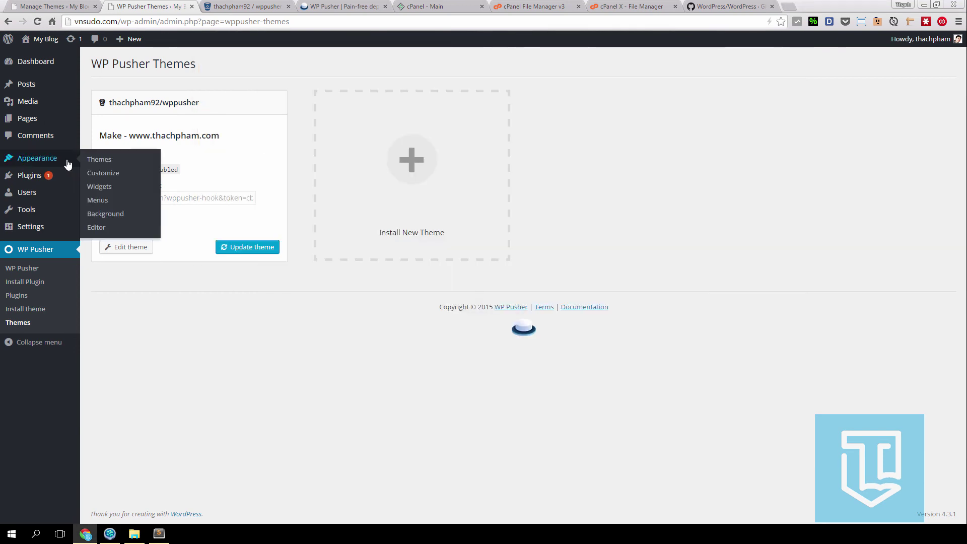
left_click(99, 159)
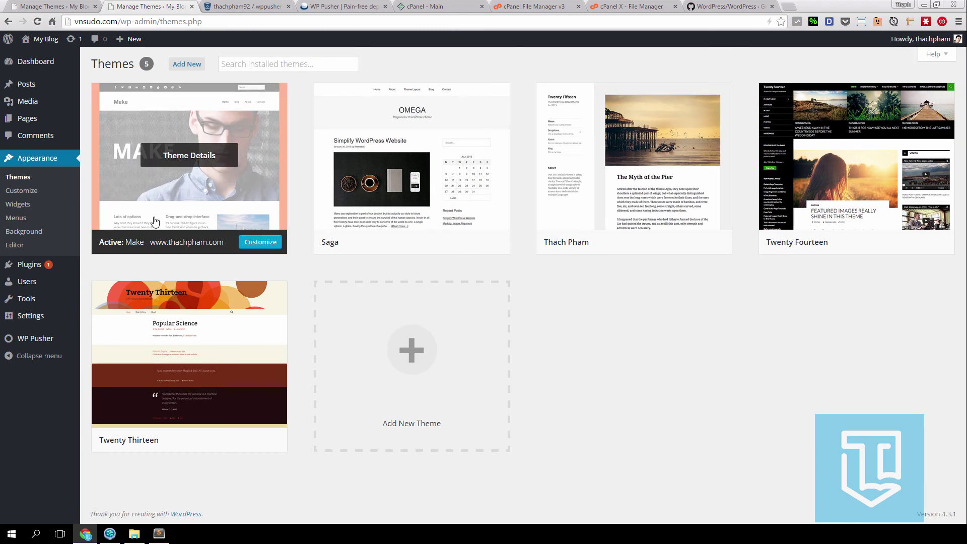
left_click(159, 534)
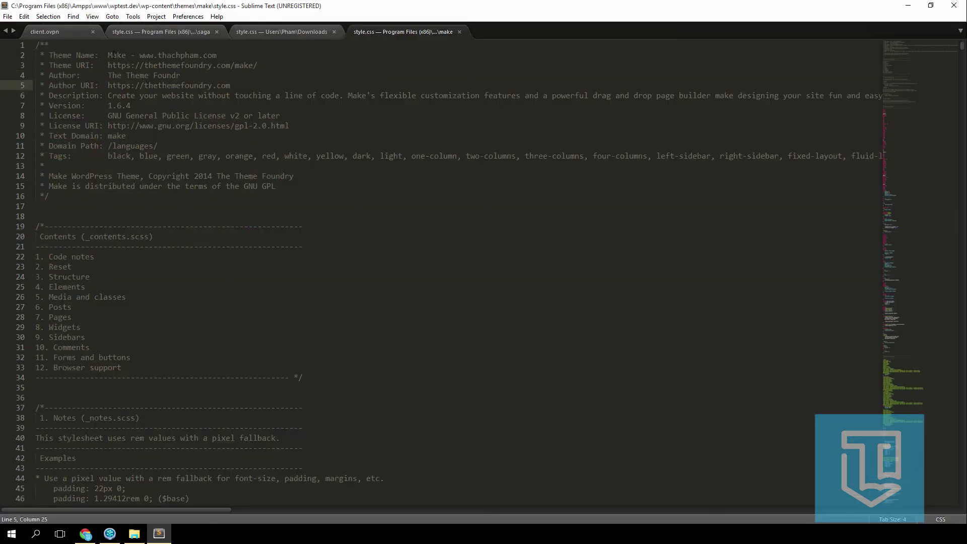
- Change the Theme Name on line 2 of style.css to 'Thu nghiem WP Pusher' and save, then switch to SourceTree
left_click_drag(109, 55, 233, 53)
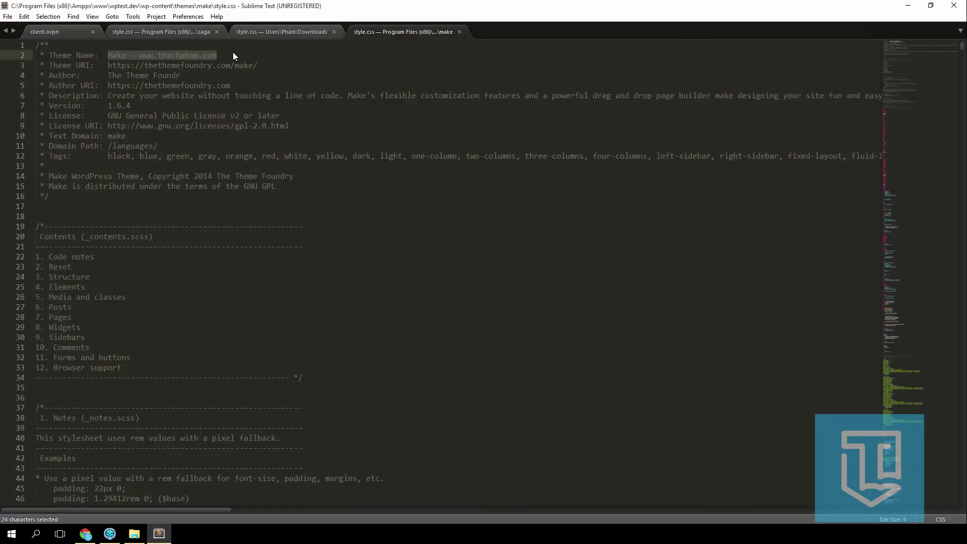
type("Thu nghie")
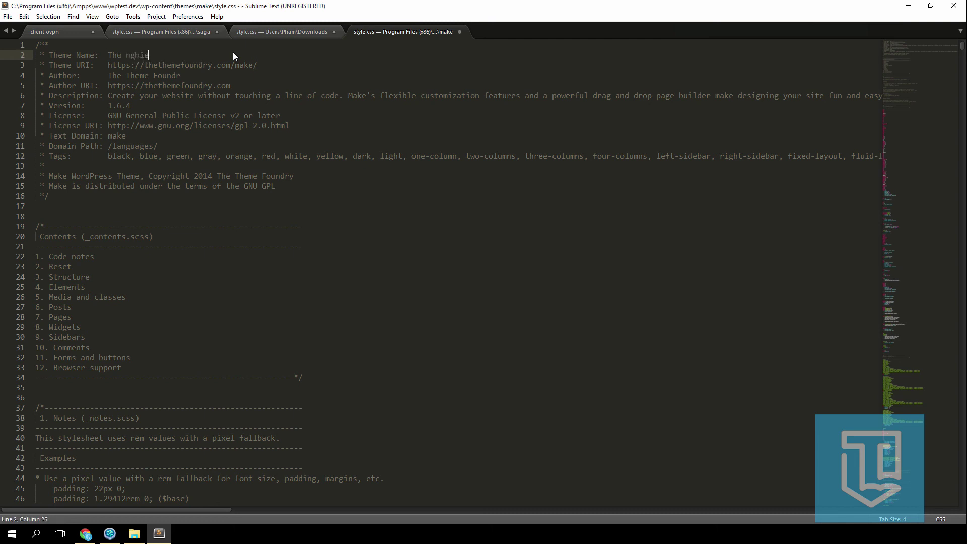
type("m UP Po")
key("BackSpace")
type("usher")
key("ctrl+s")
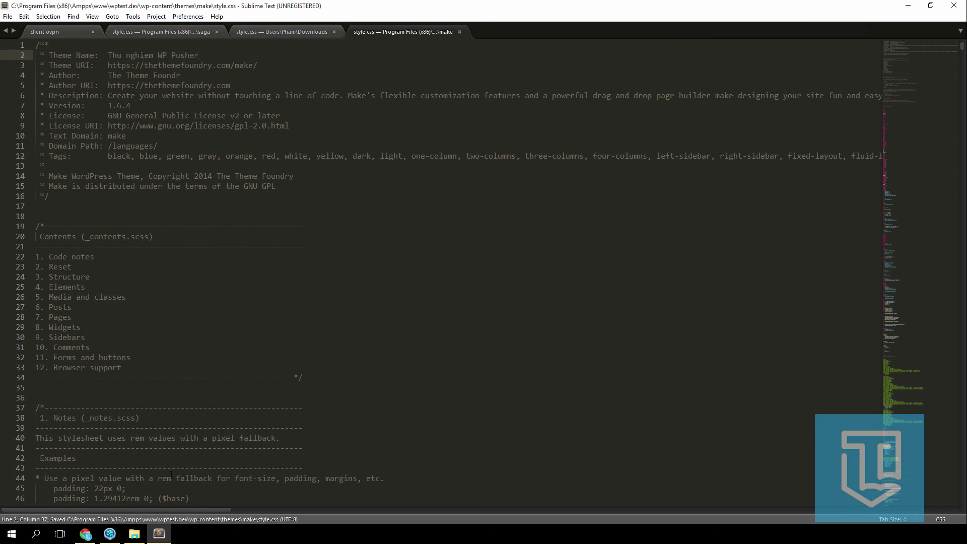
left_click(159, 533)
left_click(110, 533)
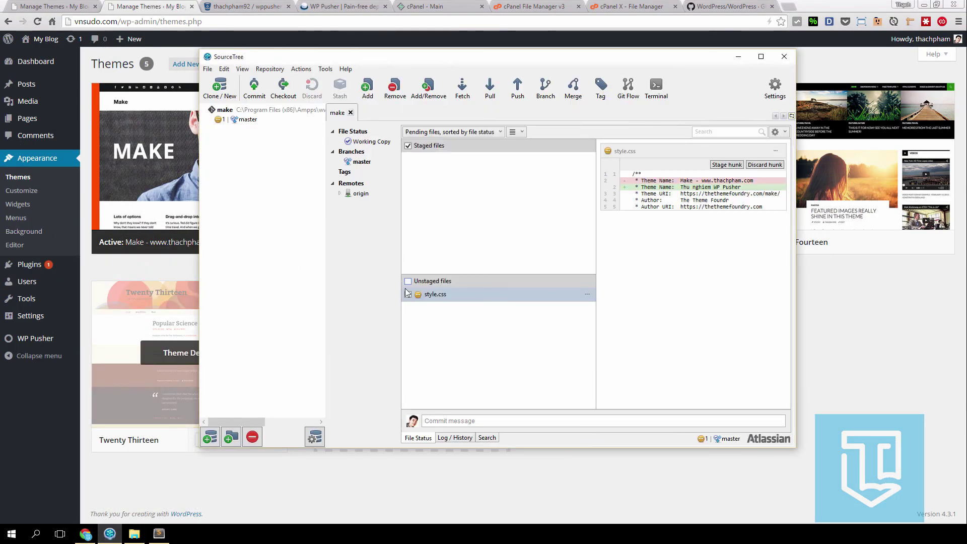
- Stage style.css and commit it as 'Change theme name again!', pushing immediately to origin/master
left_click(408, 294)
left_click(461, 421)
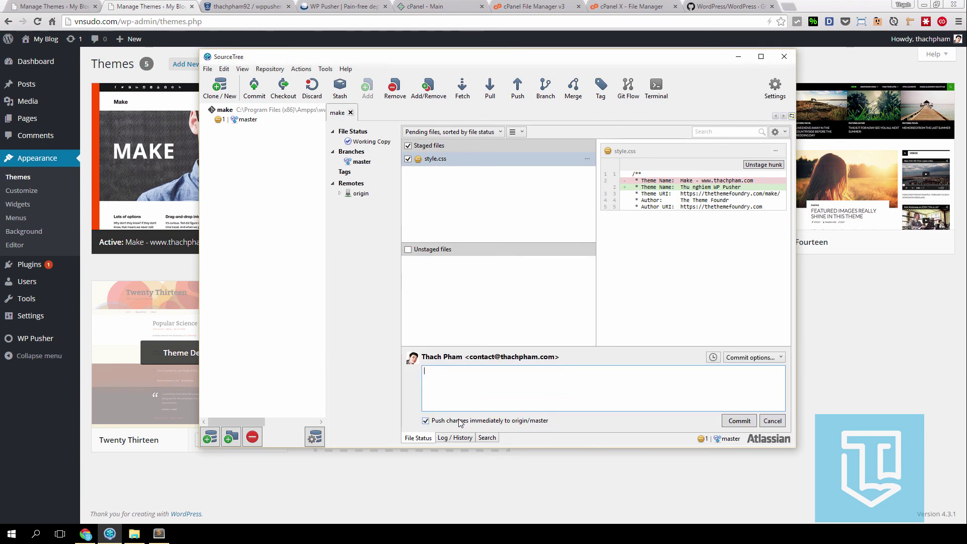
type("Change theme name ga")
left_click(737, 421)
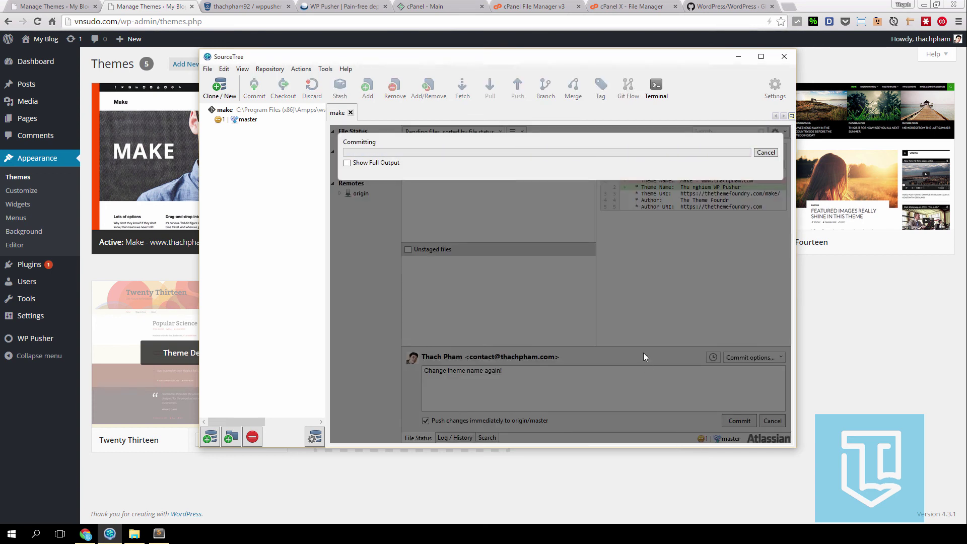
left_click(324, 475)
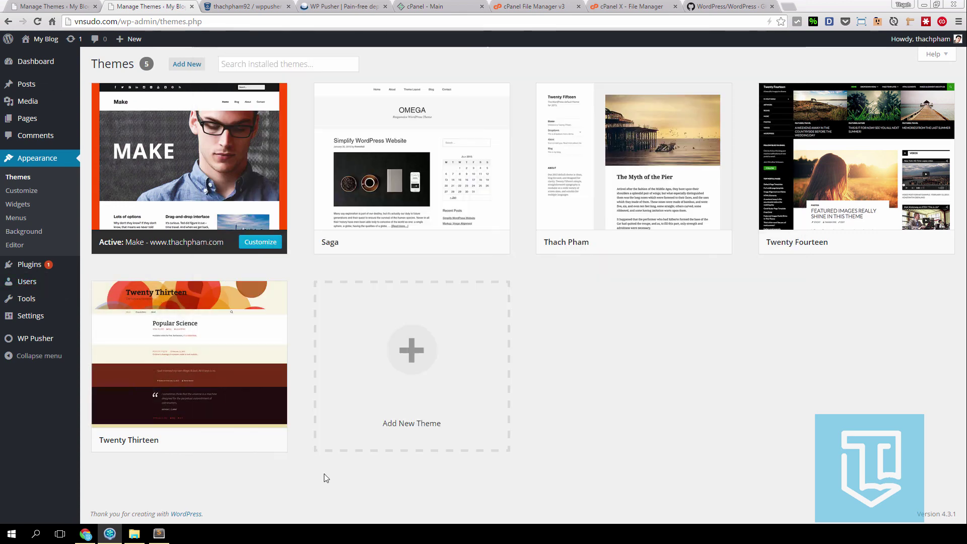